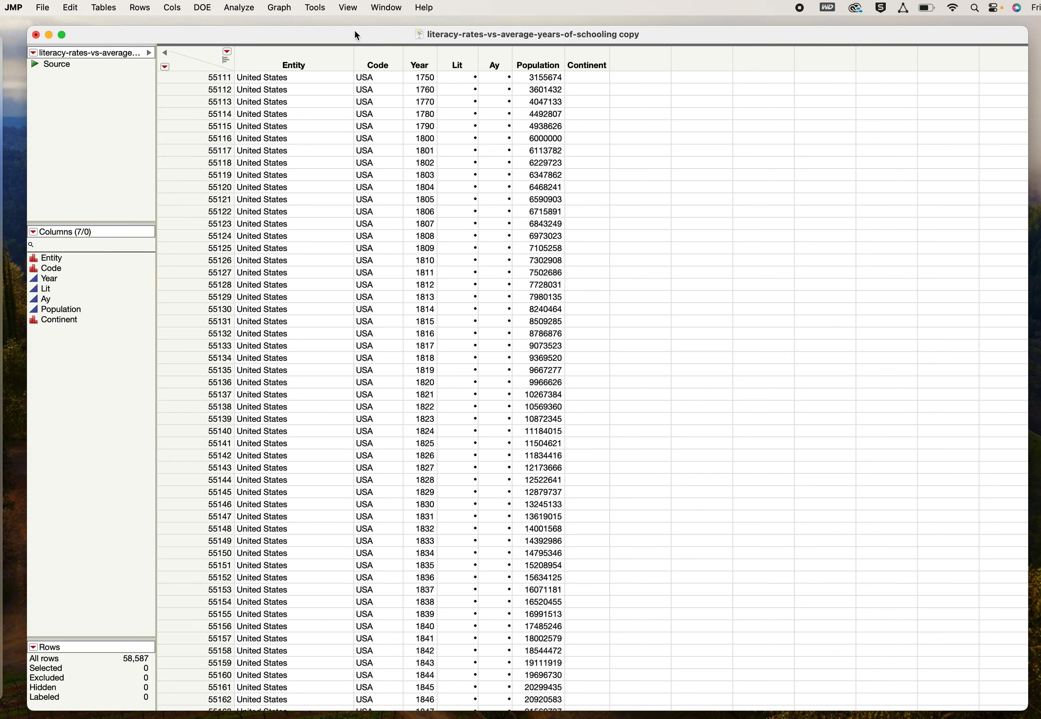
- Run a Fit Y by X analysis with Lit as the Y response and Ay as the X factor
left_click(244, 9)
left_click(244, 8)
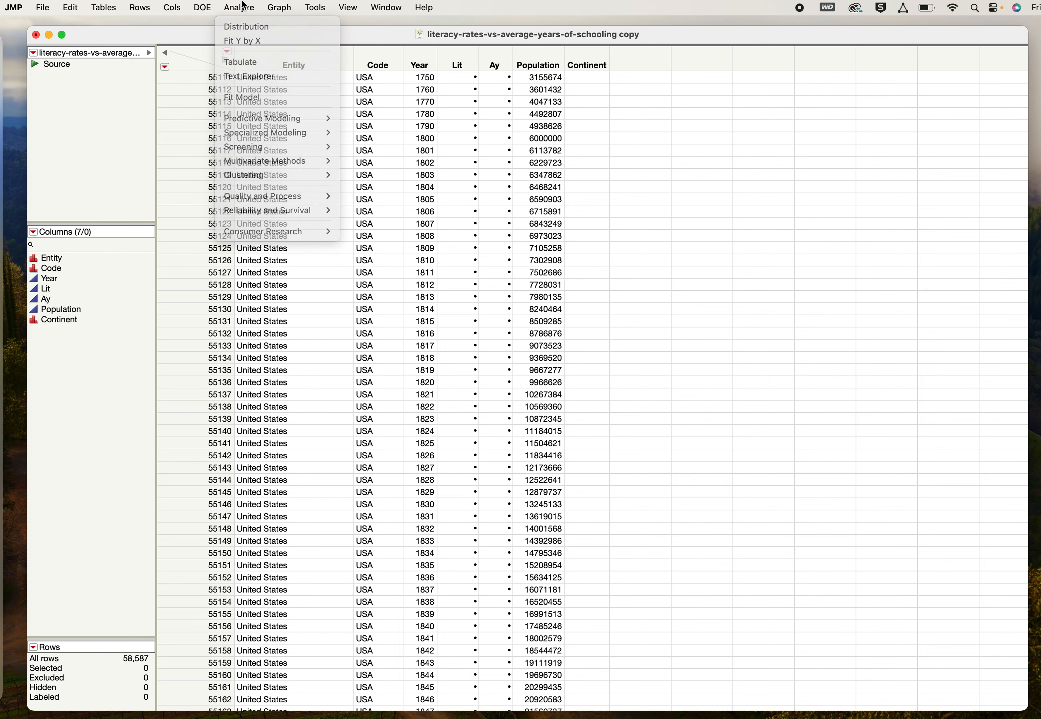
left_click(243, 9)
left_click(246, 41)
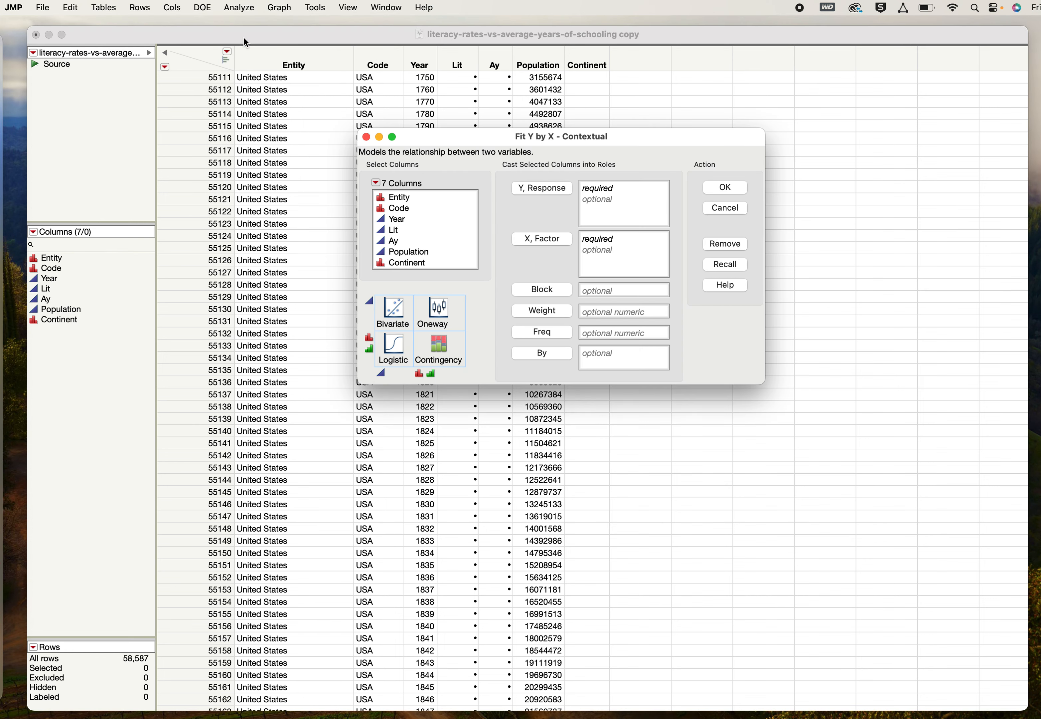
left_click(240, 10)
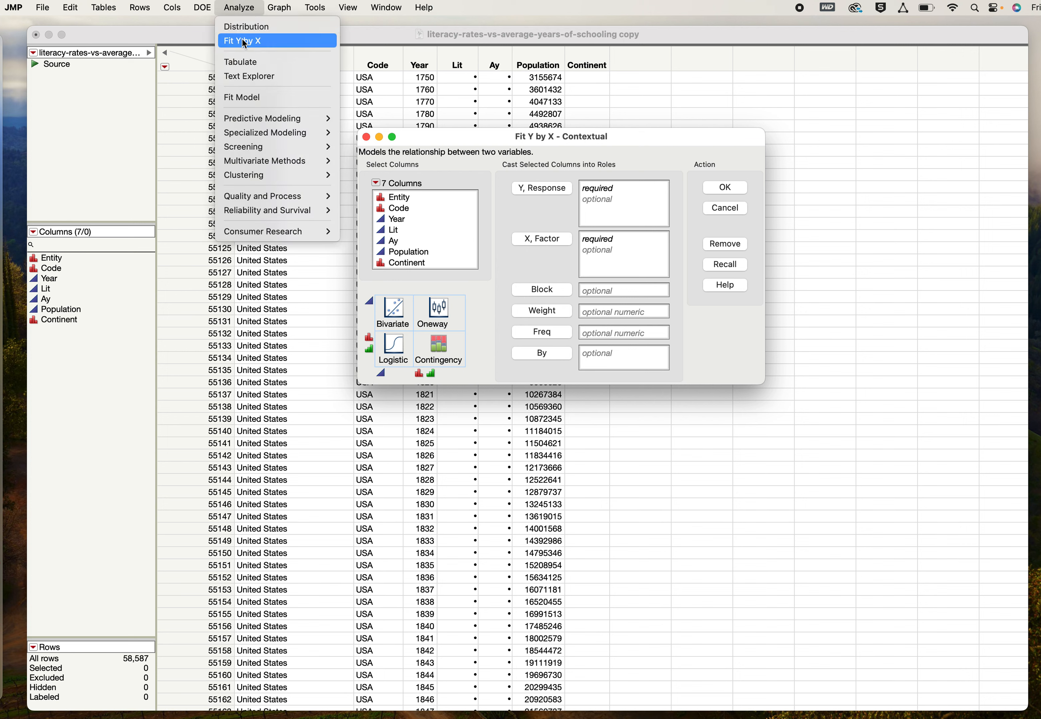
left_click(241, 9)
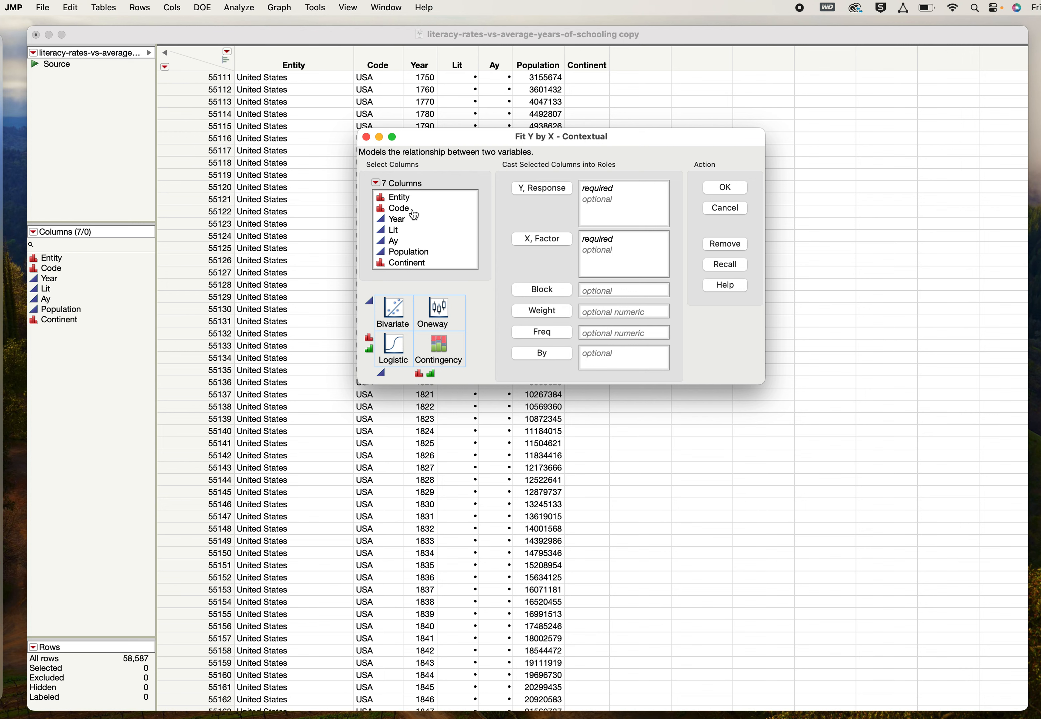
left_click(402, 233)
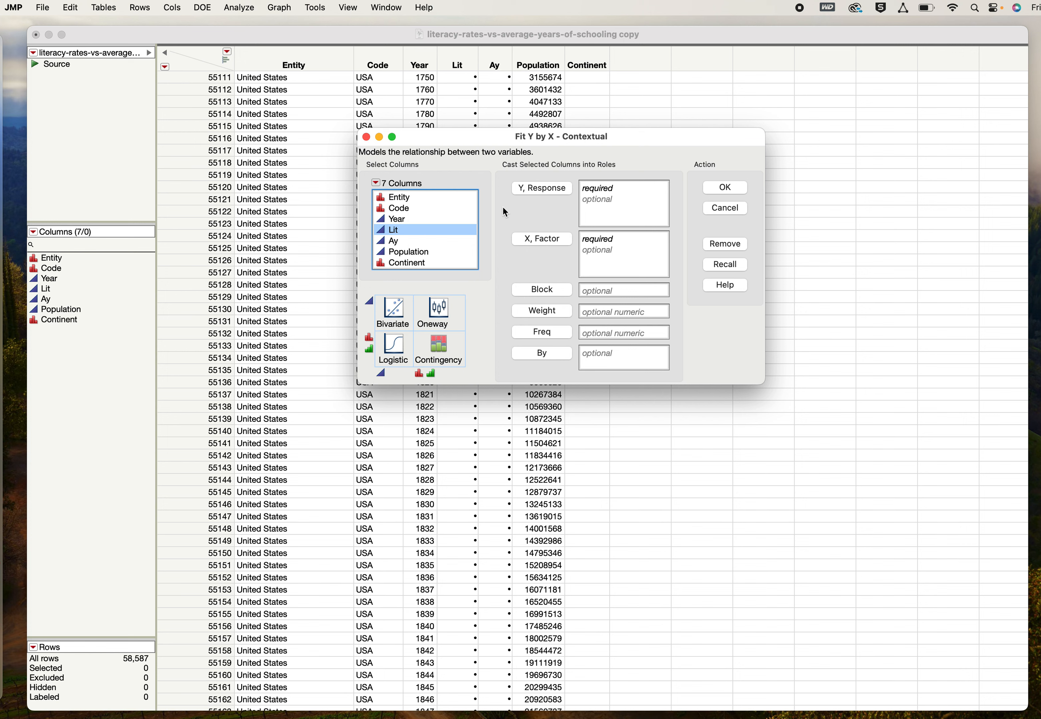
left_click(547, 194)
left_click(397, 243)
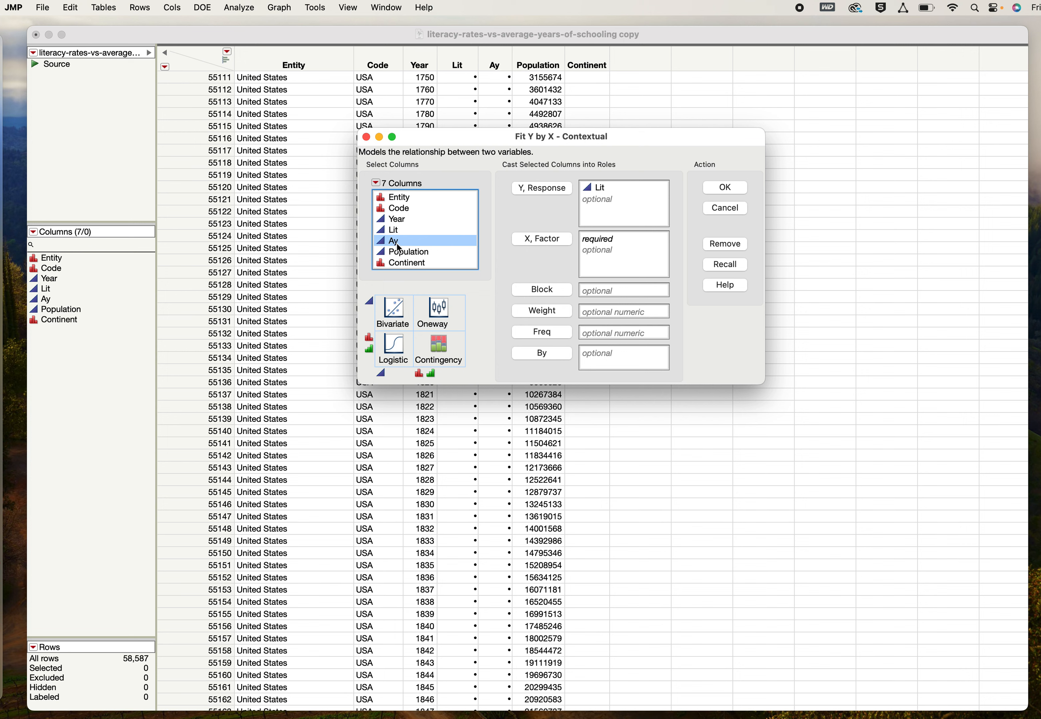
left_click(537, 244)
left_click(726, 195)
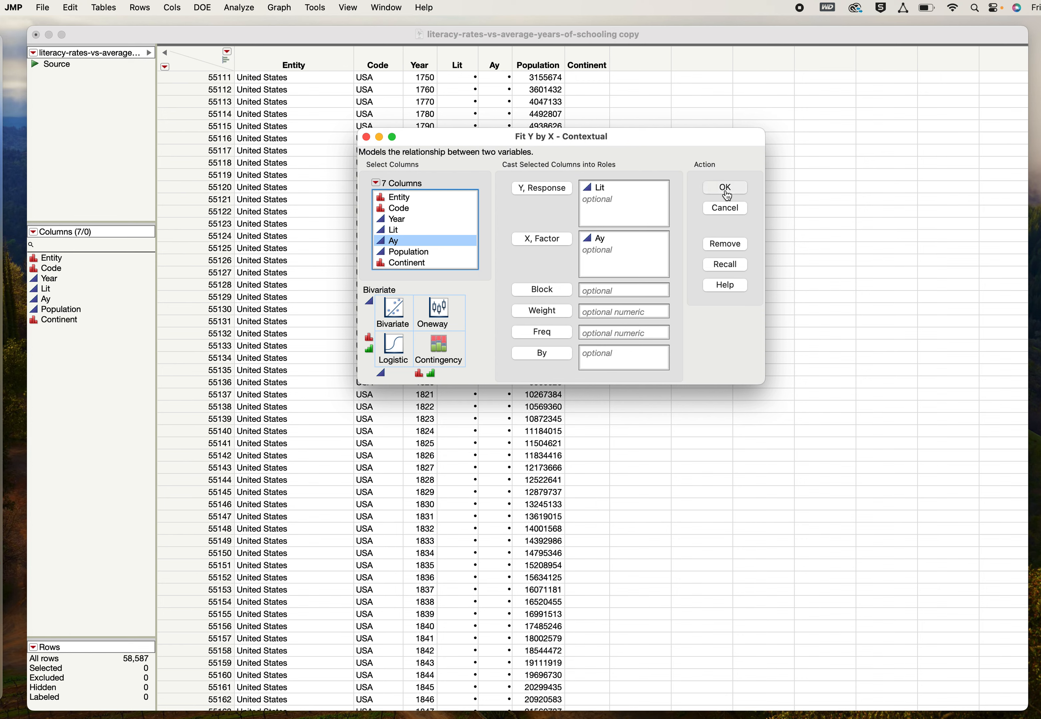
- Enlarge the Lit by Ay scatterplot to fill most of its report window
left_click_drag(622, 359, 909, 560)
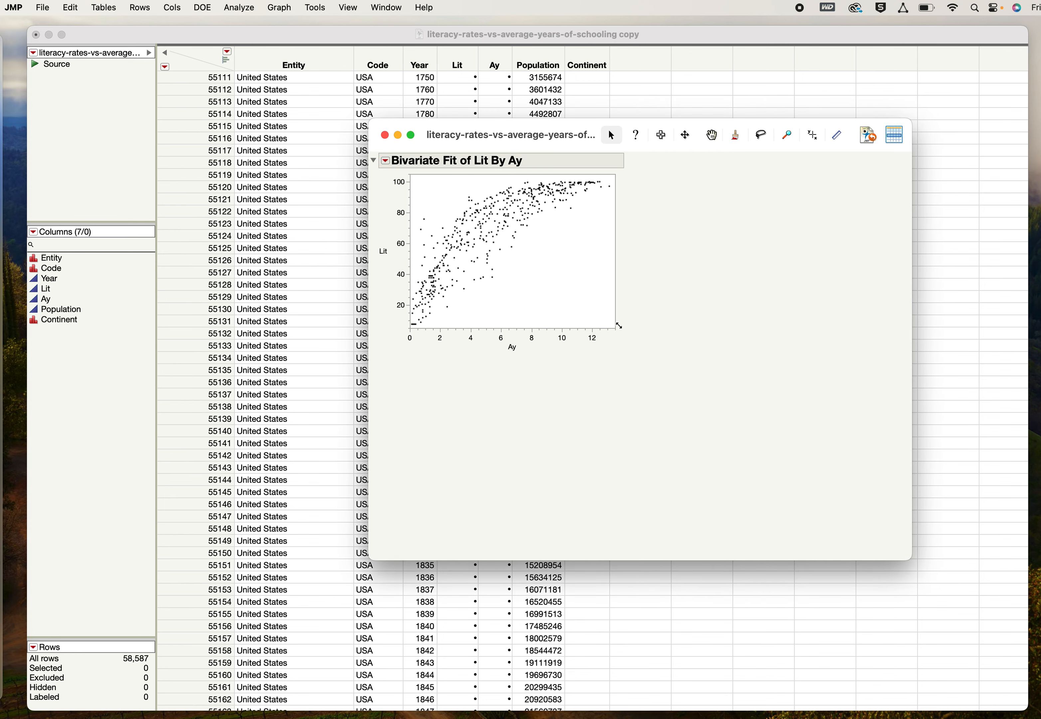
left_click_drag(619, 326, 830, 492)
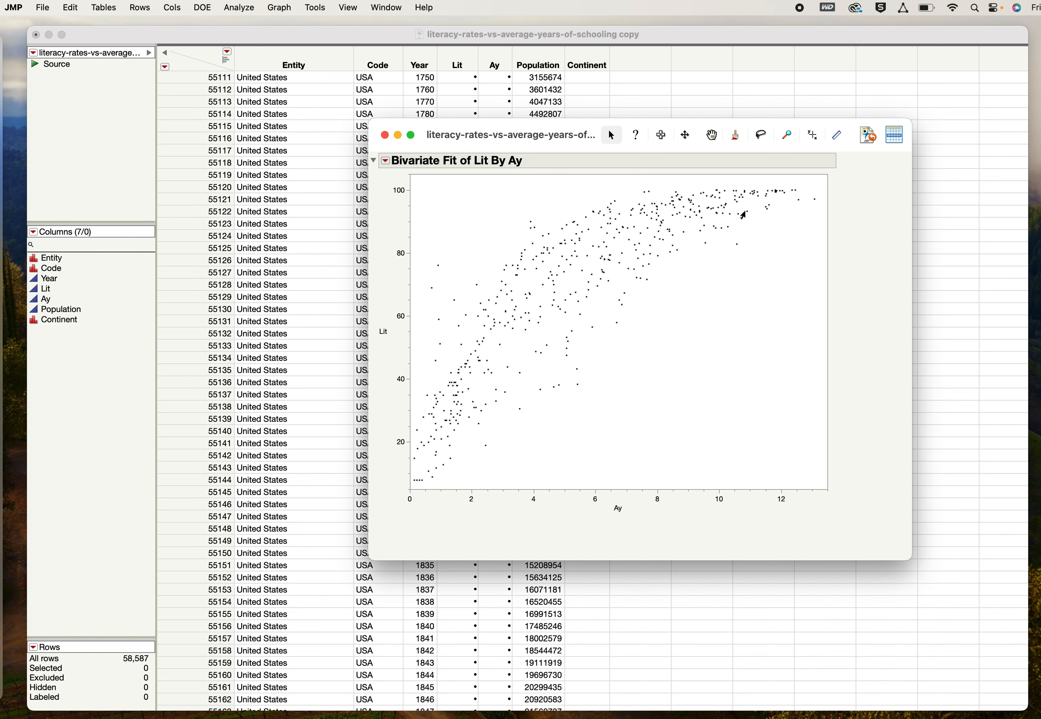
- Select the scatterplot points above about 5.7 Ay and 73 Lit, and inspect a matching highlighted row in the data table
mouse_move(744, 215)
mouse_move(658, 239)
left_click_drag(585, 181, 821, 274)
scroll(248, 316, "up", 20)
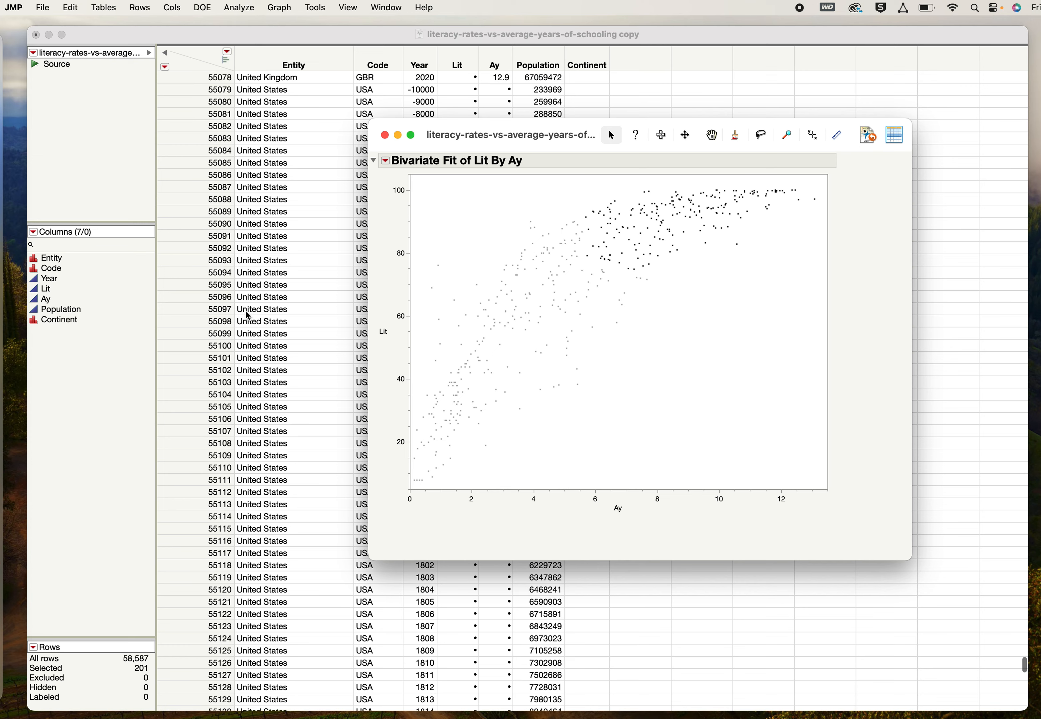
scroll(248, 315, "up", 15)
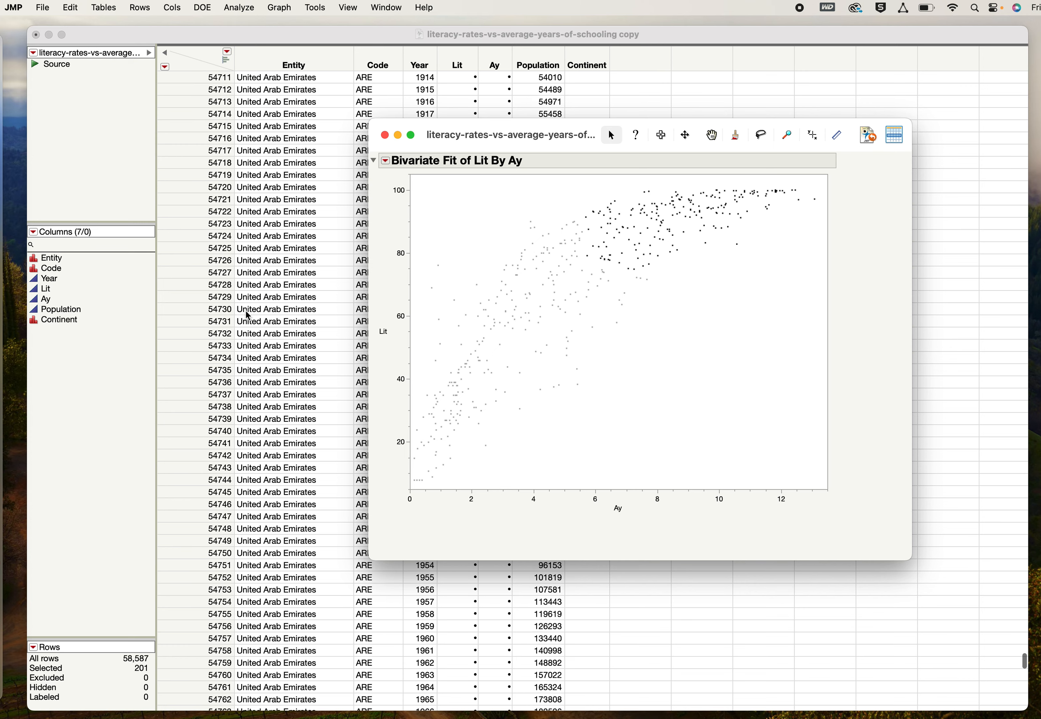
scroll(248, 316, "down", 20)
scroll(248, 315, "down", 3)
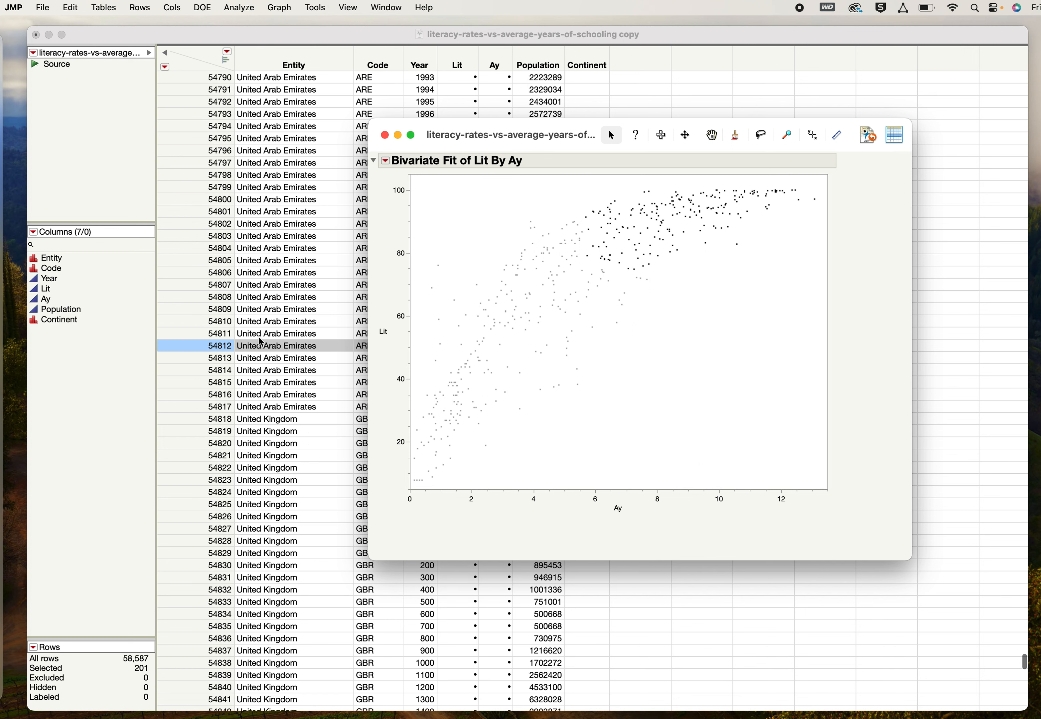
left_click_drag(567, 127, 638, 369)
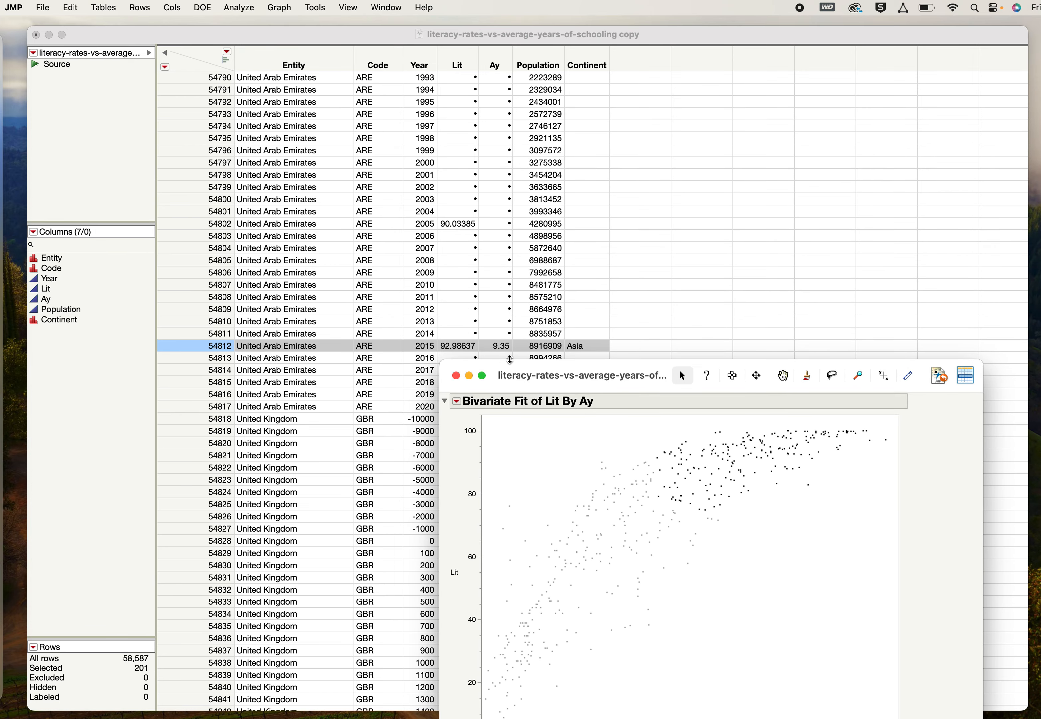
- Select the scatterplot points with Lit below about 30 and look for their rows in the data table
left_click_drag(480, 364, 311, 91)
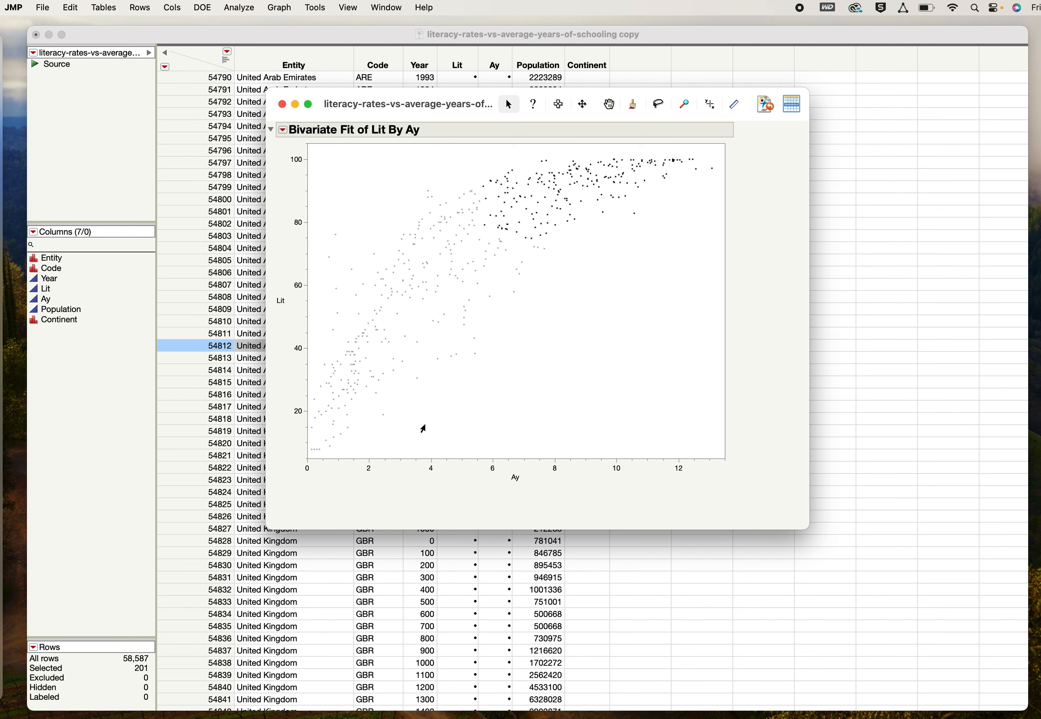
left_click_drag(458, 380, 298, 463)
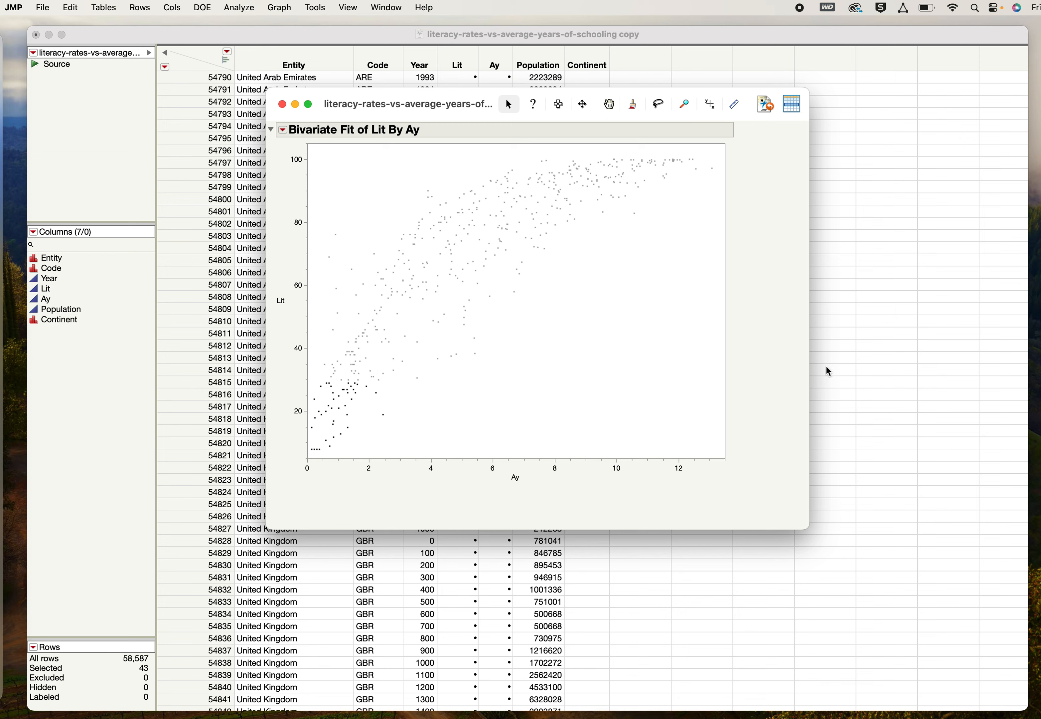
scroll(826, 365, "up", 20)
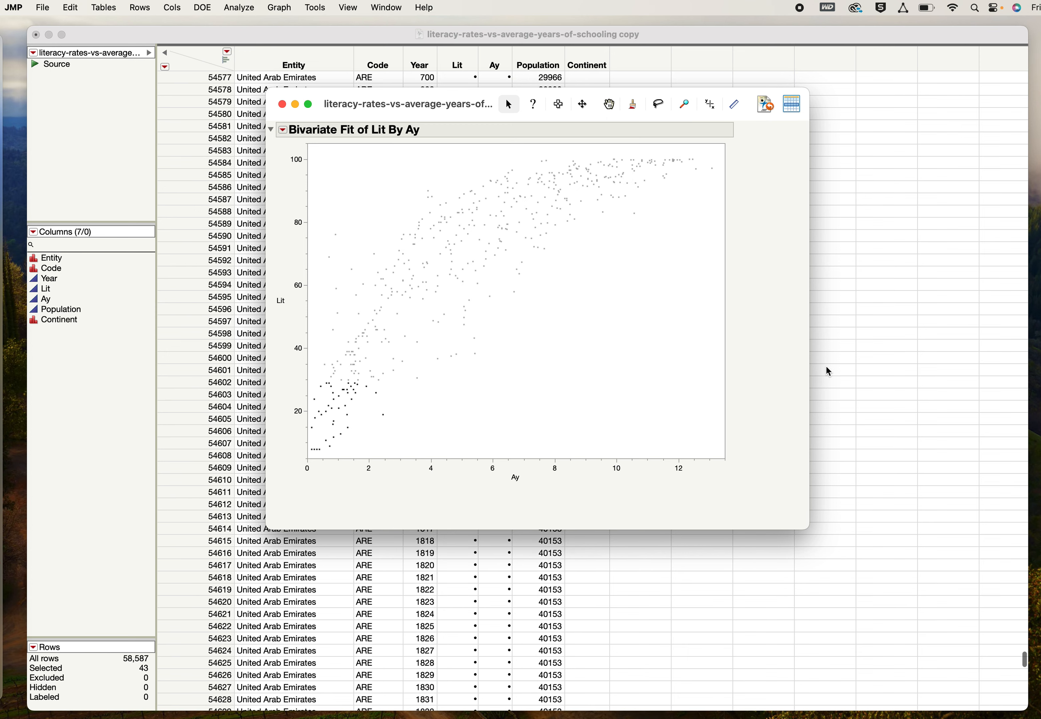
scroll(826, 365, "down", 5)
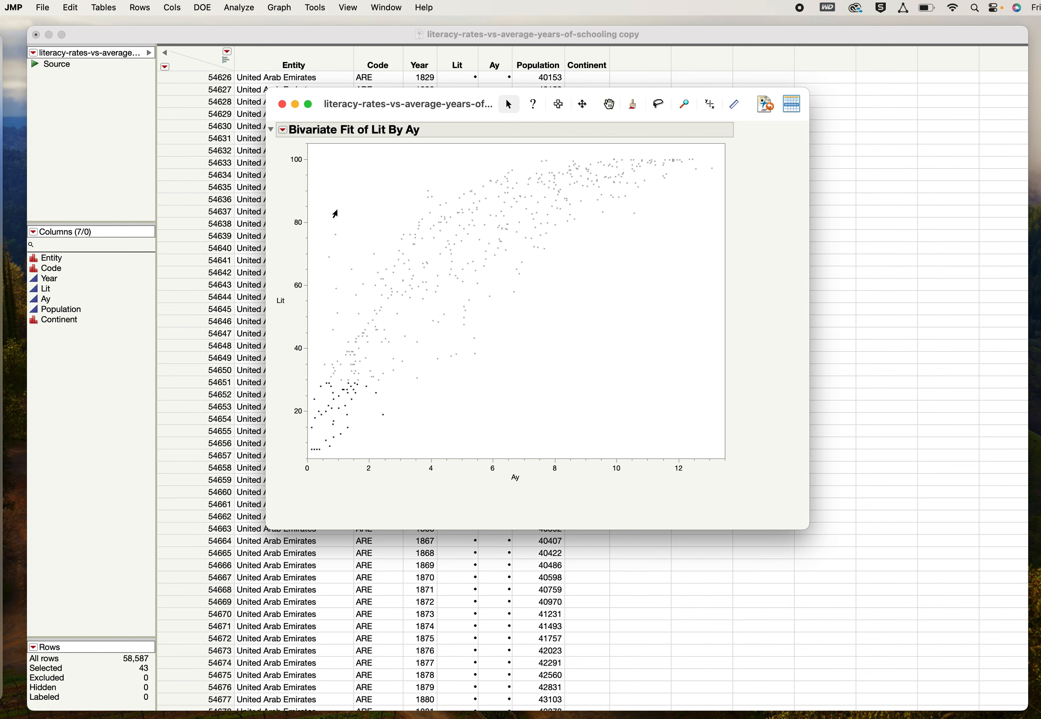
- Select the outlying points near Ay 1 with Lit between about 42 and 84, and inspect a highlighted United Kingdom row
left_click_drag(411, 99, 552, 74)
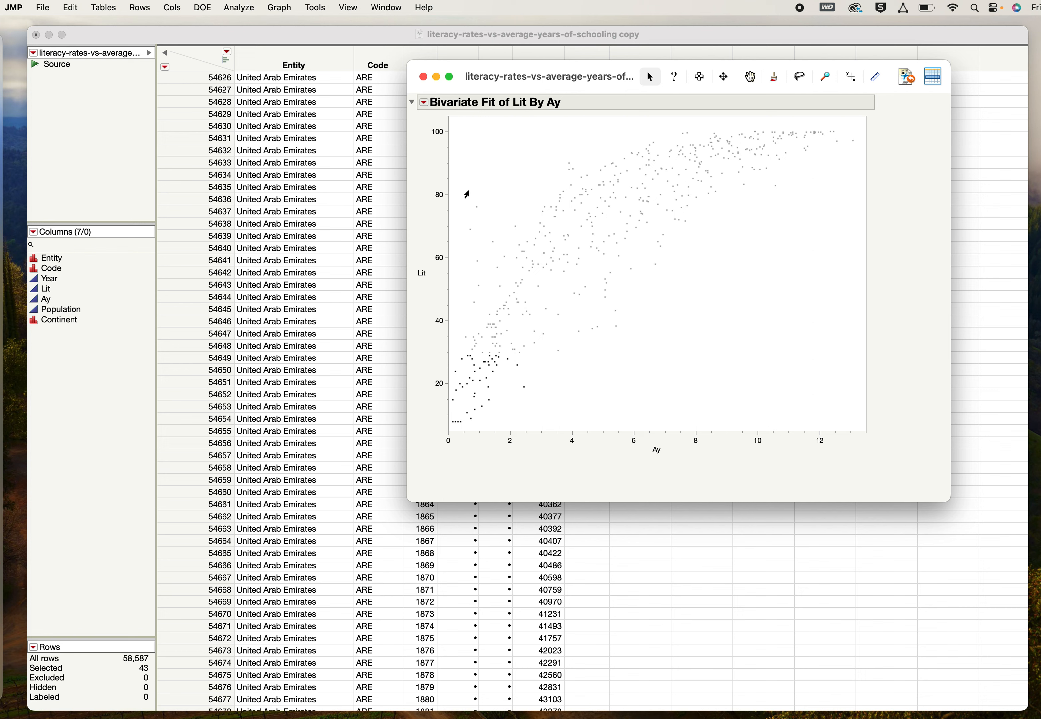
left_click_drag(467, 188, 485, 320)
left_click_drag(466, 182, 482, 313)
scroll(293, 412, "down", 20)
scroll(292, 411, "down", 20)
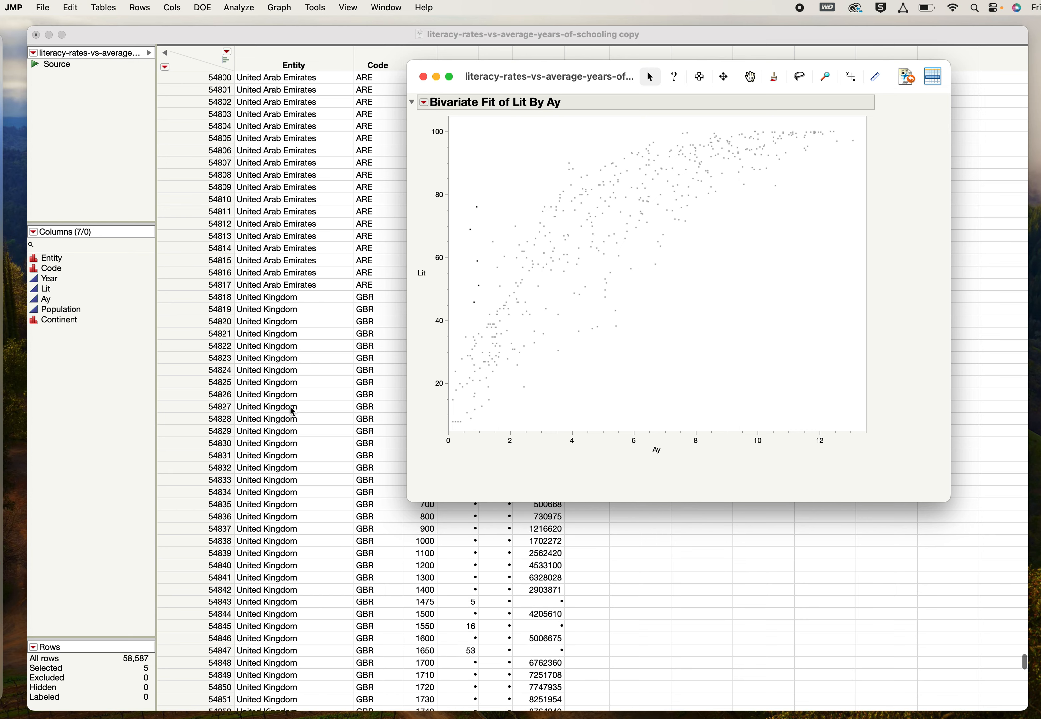
scroll(292, 411, "up", 6)
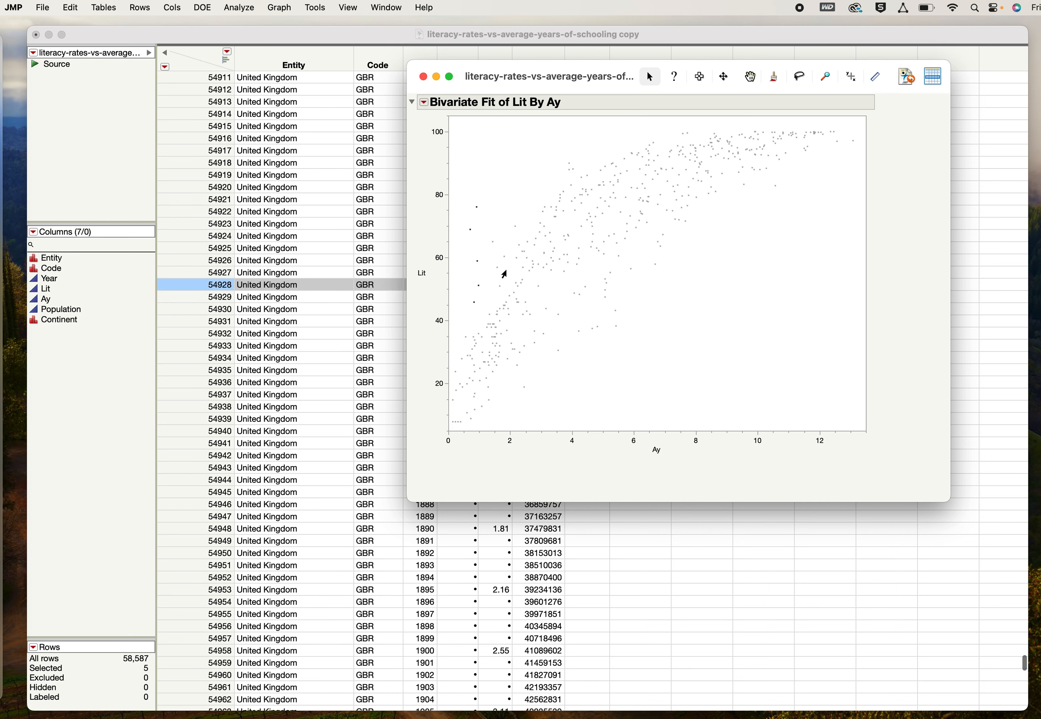
left_click_drag(486, 67, 493, 316)
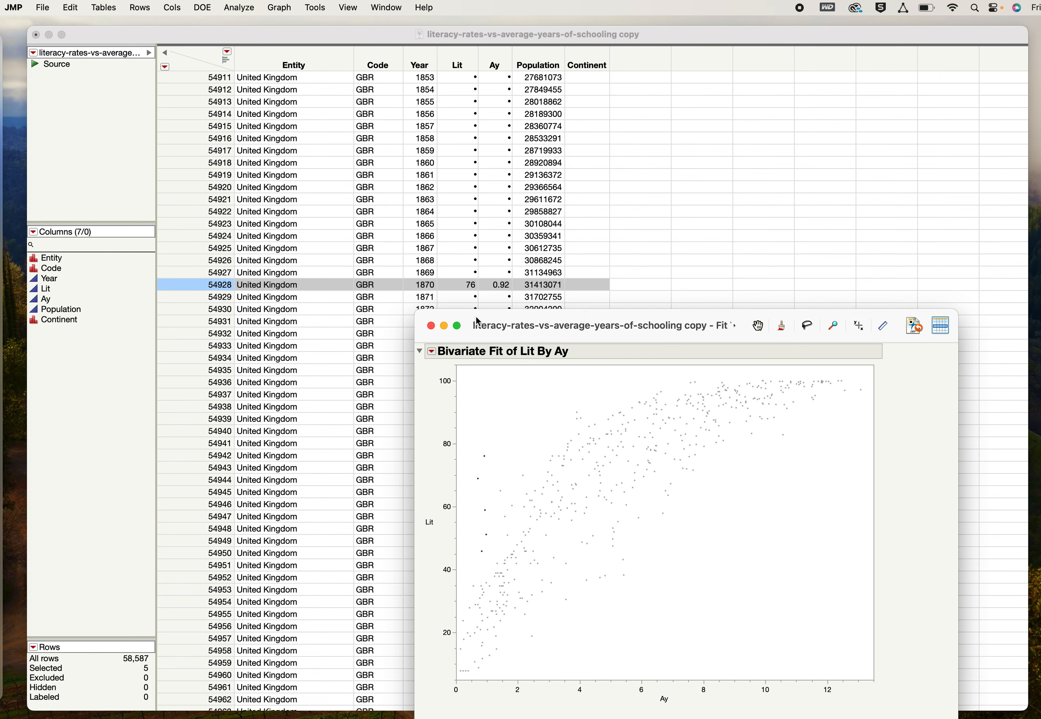
- Highlight the outlying point groups near Ay 1, near Ay 4 with Lit about 90, and near Ay 7 with Lit about 60
left_click_drag(476, 325, 430, 93)
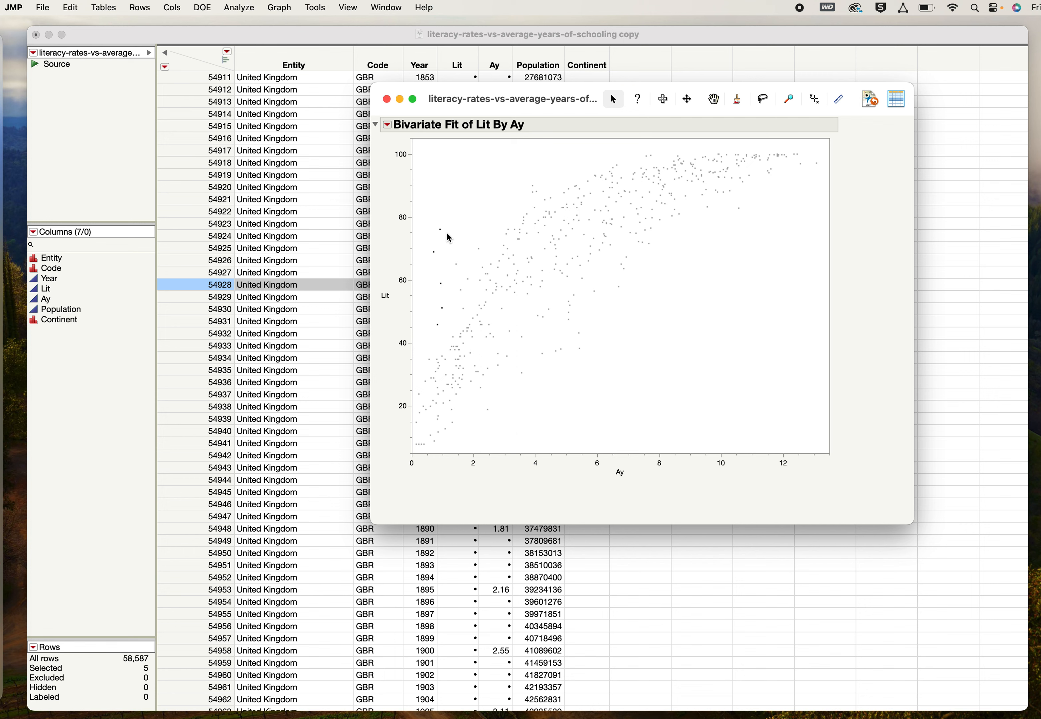
left_click_drag(433, 220, 451, 294)
left_click_drag(503, 175, 545, 201)
left_click_drag(674, 294, 607, 262)
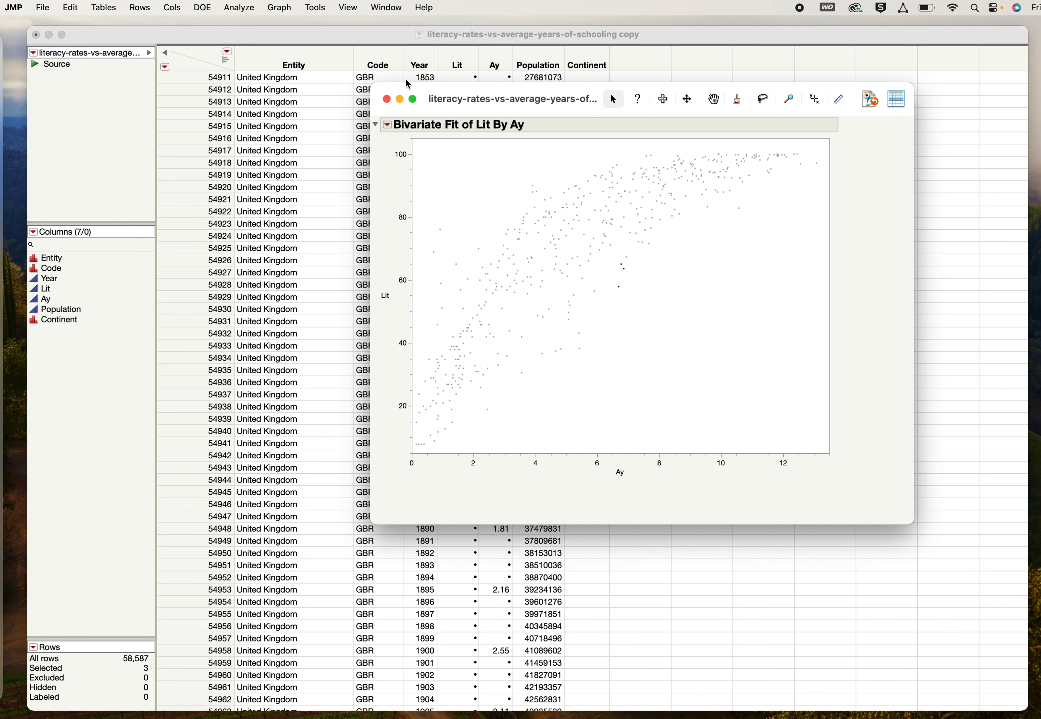
- Fit a straight line to the Lit by Ay scatterplot
left_click_drag(428, 89, 491, 61)
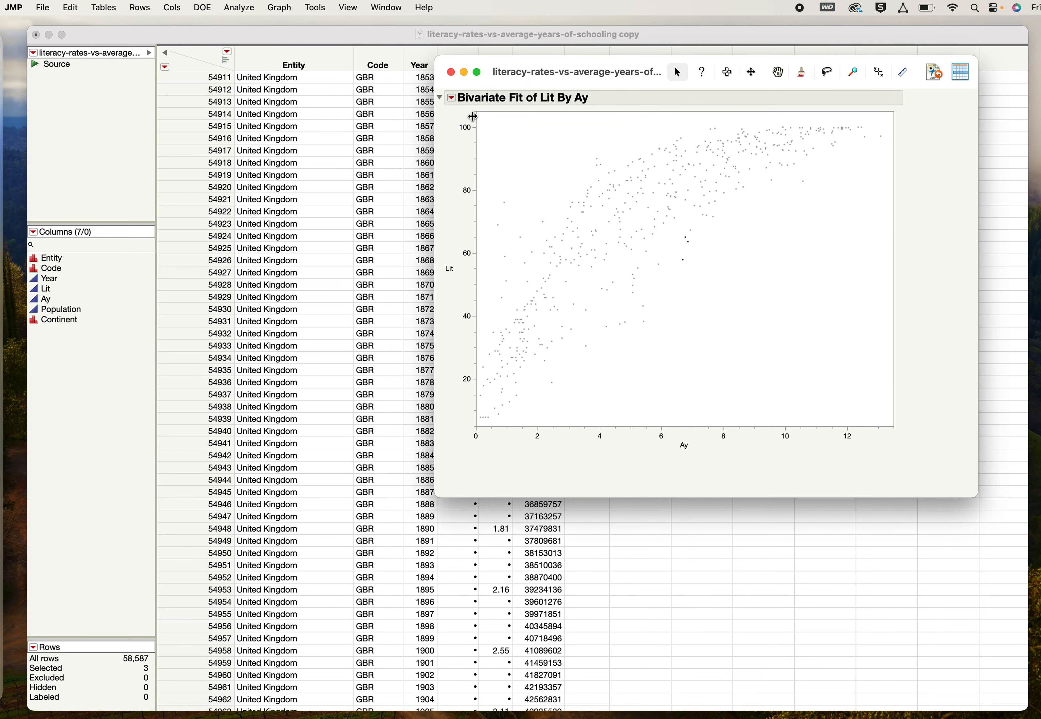
left_click(453, 101)
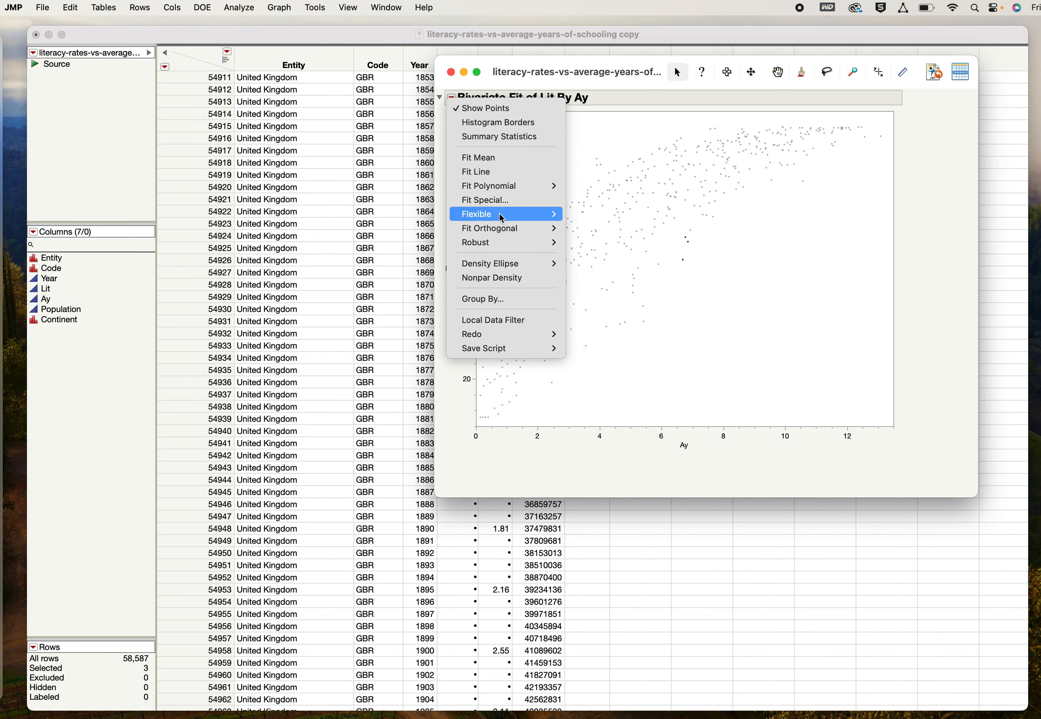
left_click(496, 175)
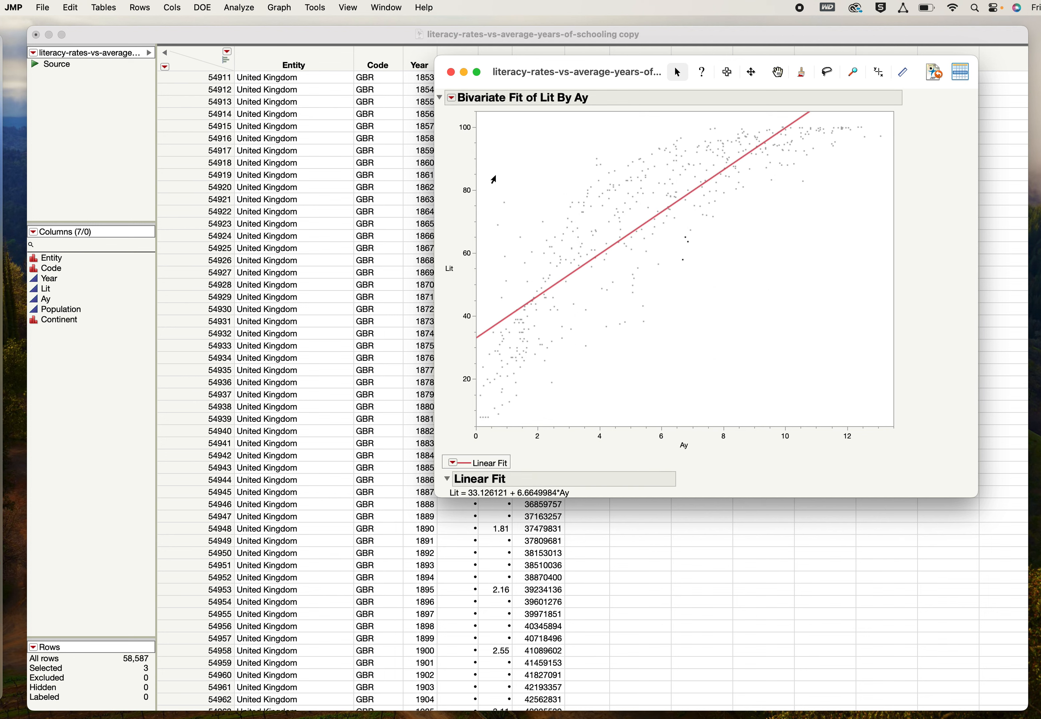
- Remove the linear fit from the scatterplot and clear the point selection
left_click(452, 99)
mouse_move(504, 341)
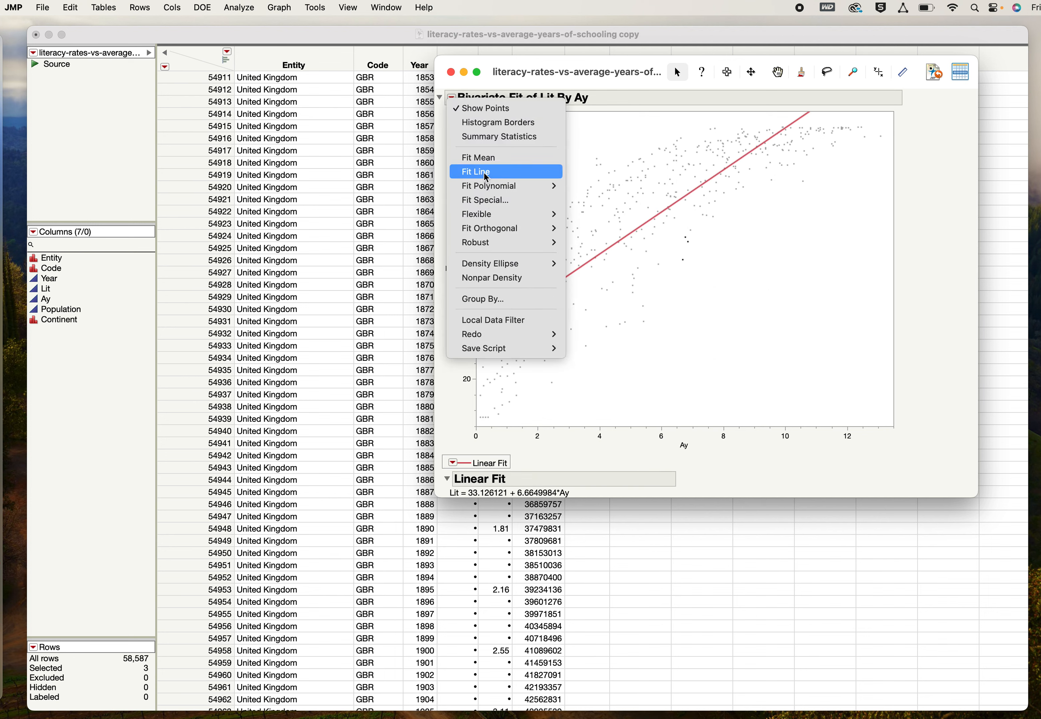
left_click(682, 305)
left_click(453, 463)
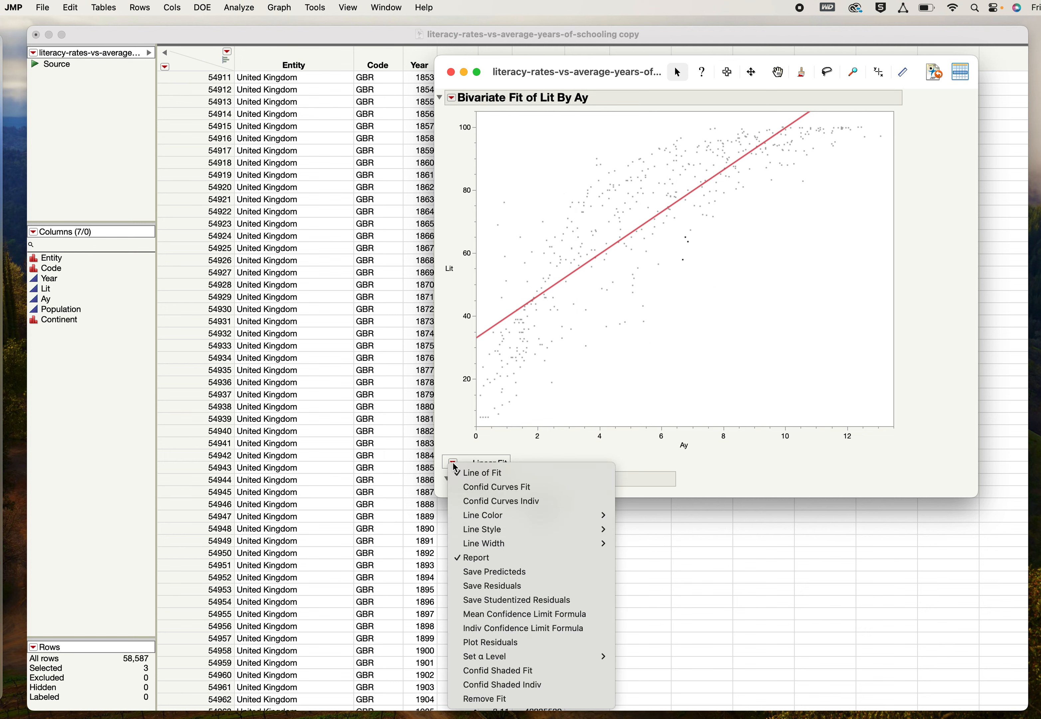
left_click(499, 699)
left_click(711, 313)
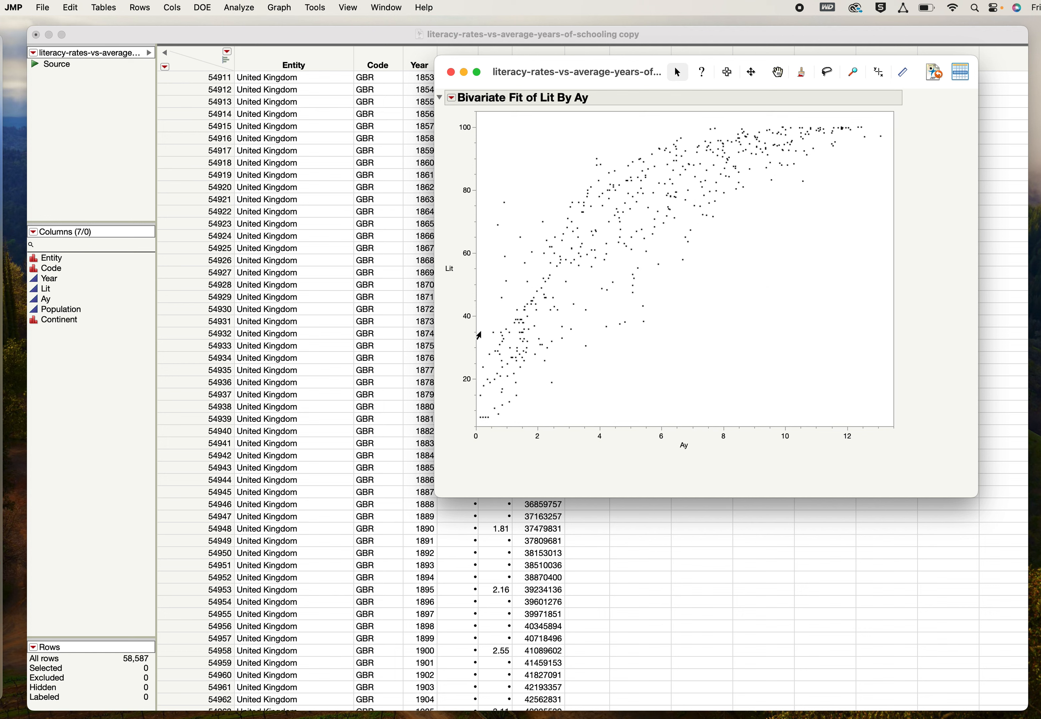
- Select all United States rows in the data table, from row 55079 through row 55336
scroll(309, 340, "down", 20)
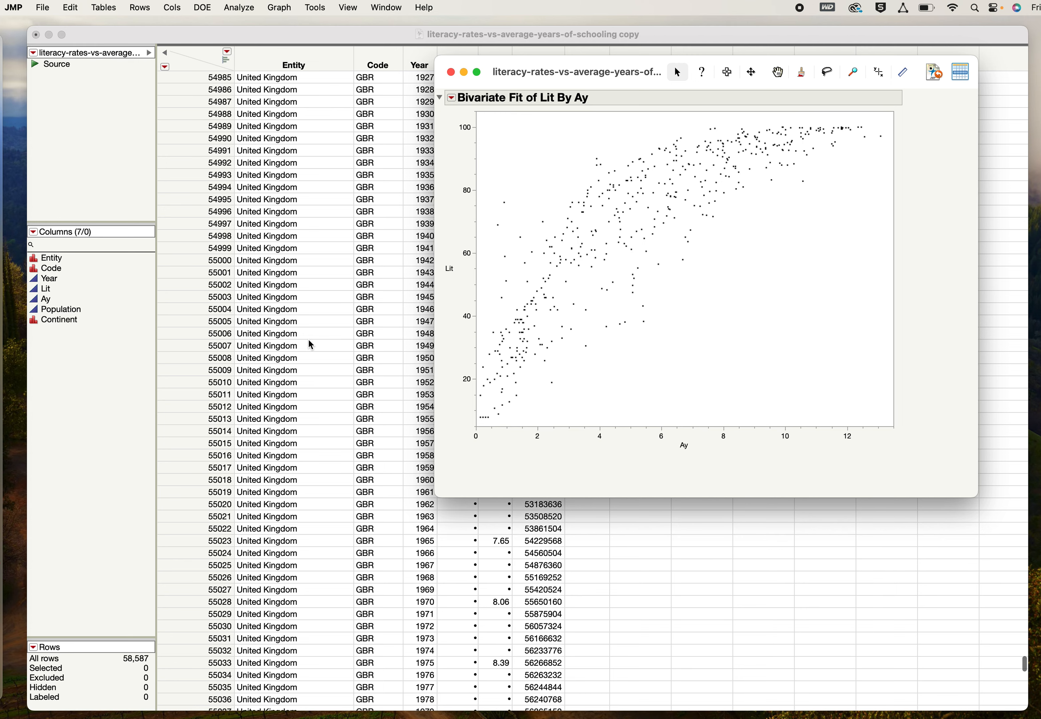
scroll(308, 340, "down", 12)
scroll(308, 340, "up", 3)
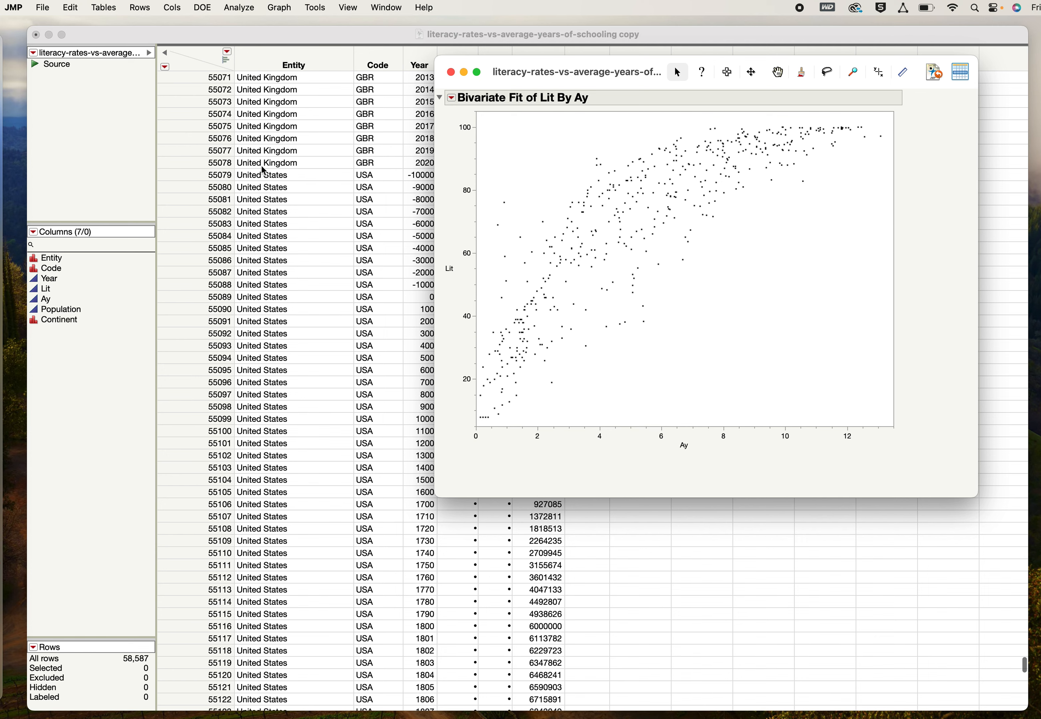
left_click(183, 175)
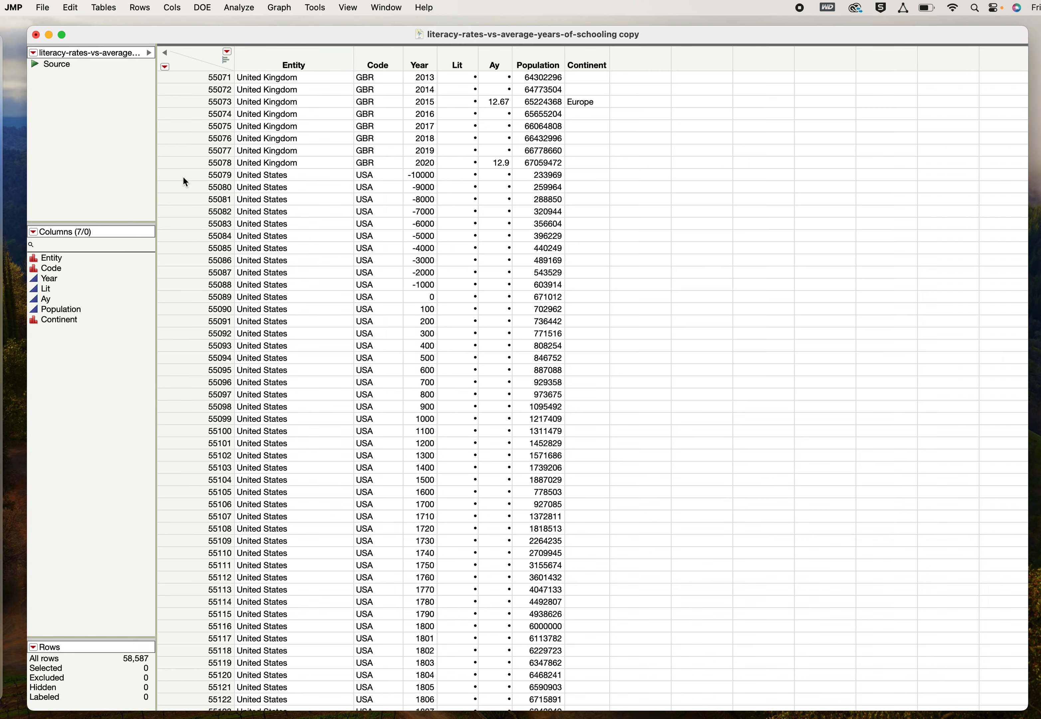
left_click(184, 176)
scroll(278, 397, "down", 5)
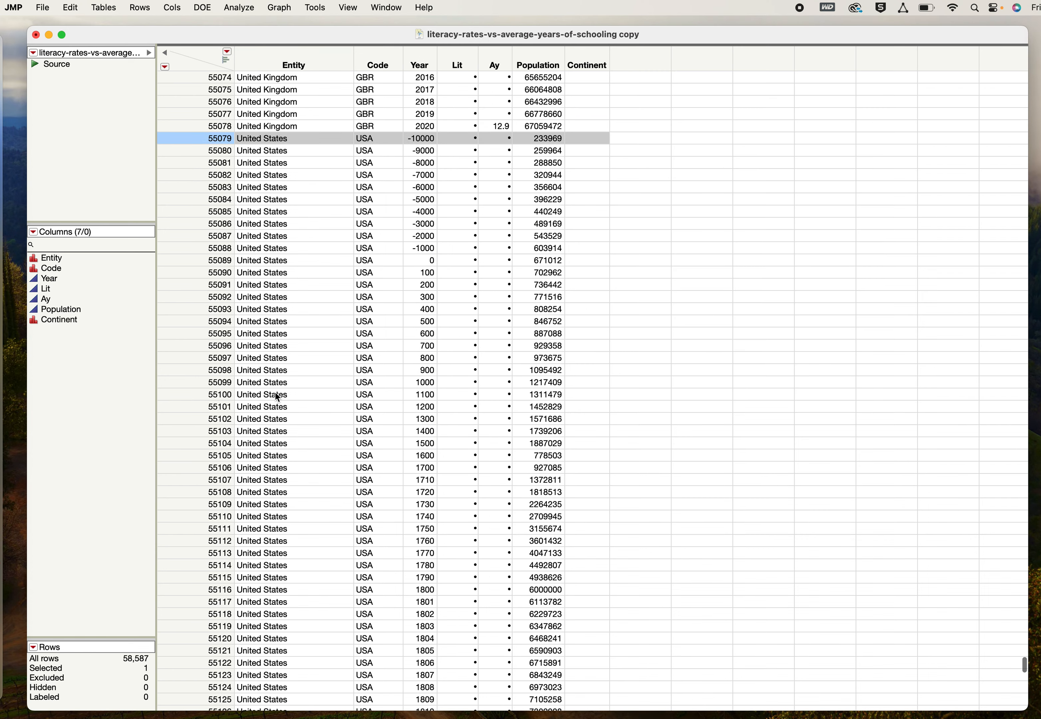
scroll(278, 396, "down", 20)
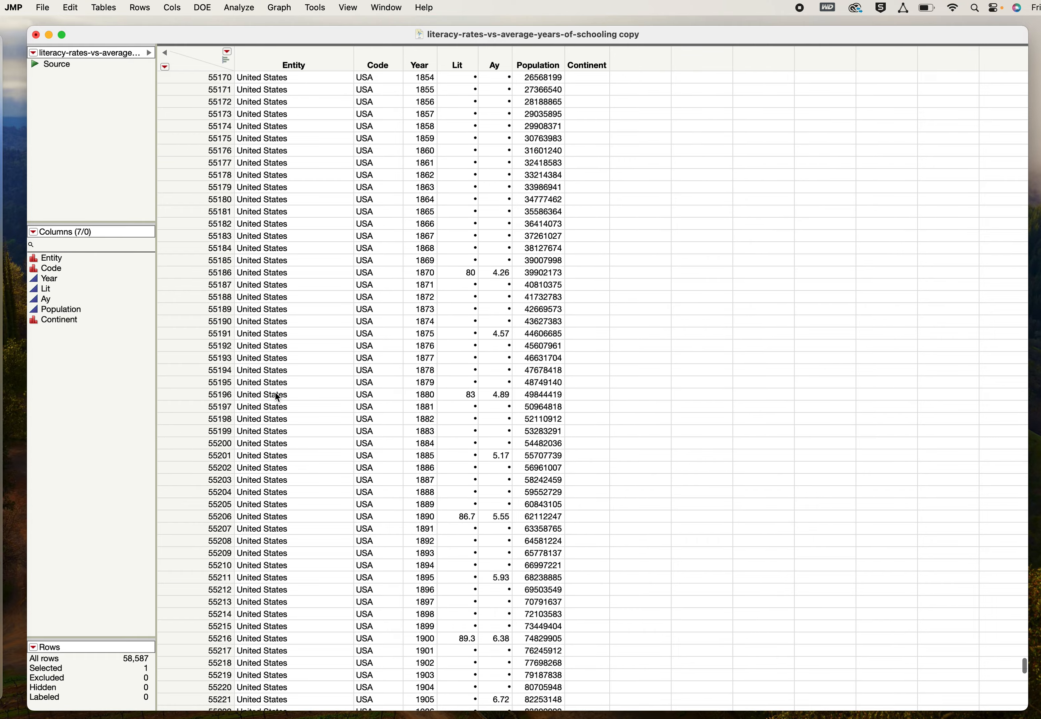
scroll(279, 397, "down", 20)
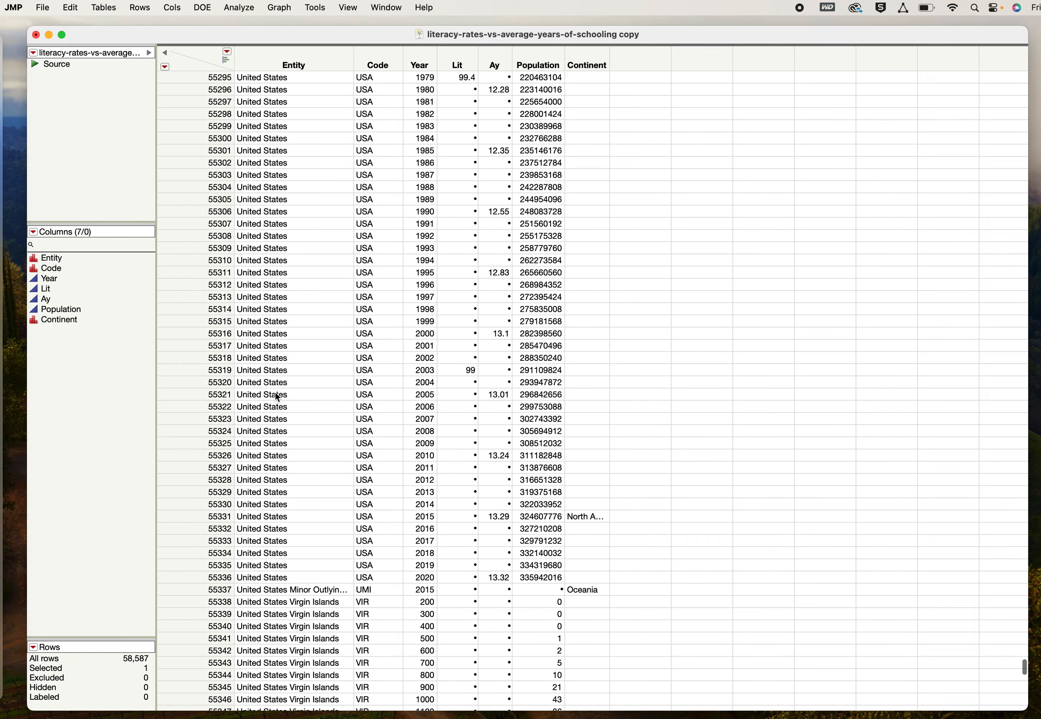
scroll(278, 397, "up", 3)
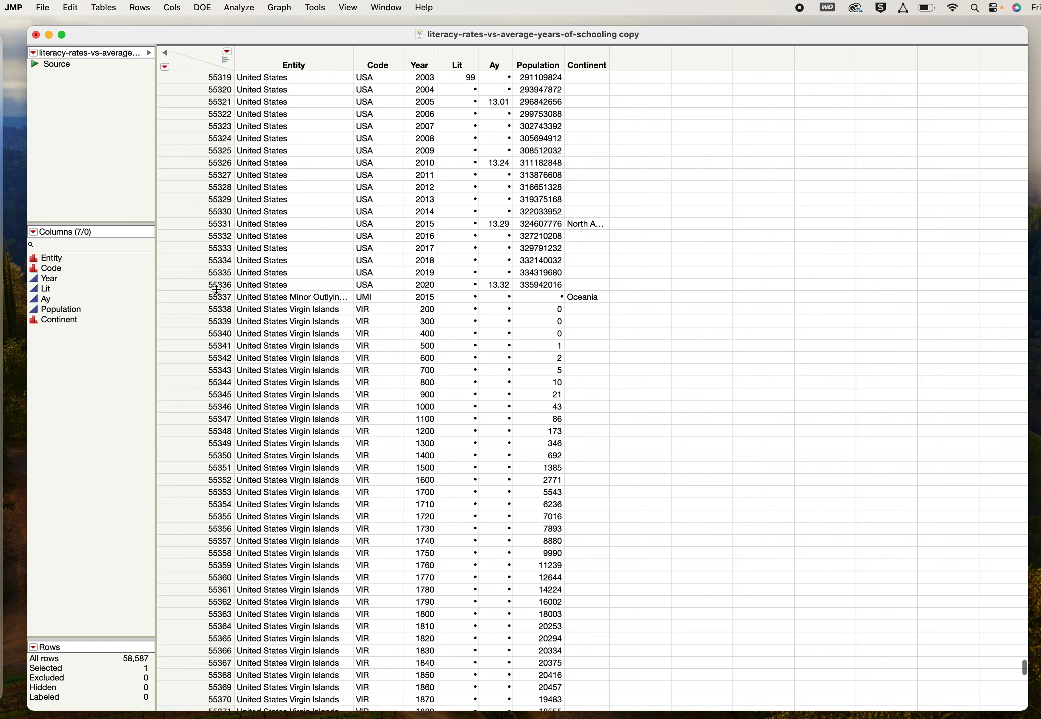
left_click(198, 286, "shift")
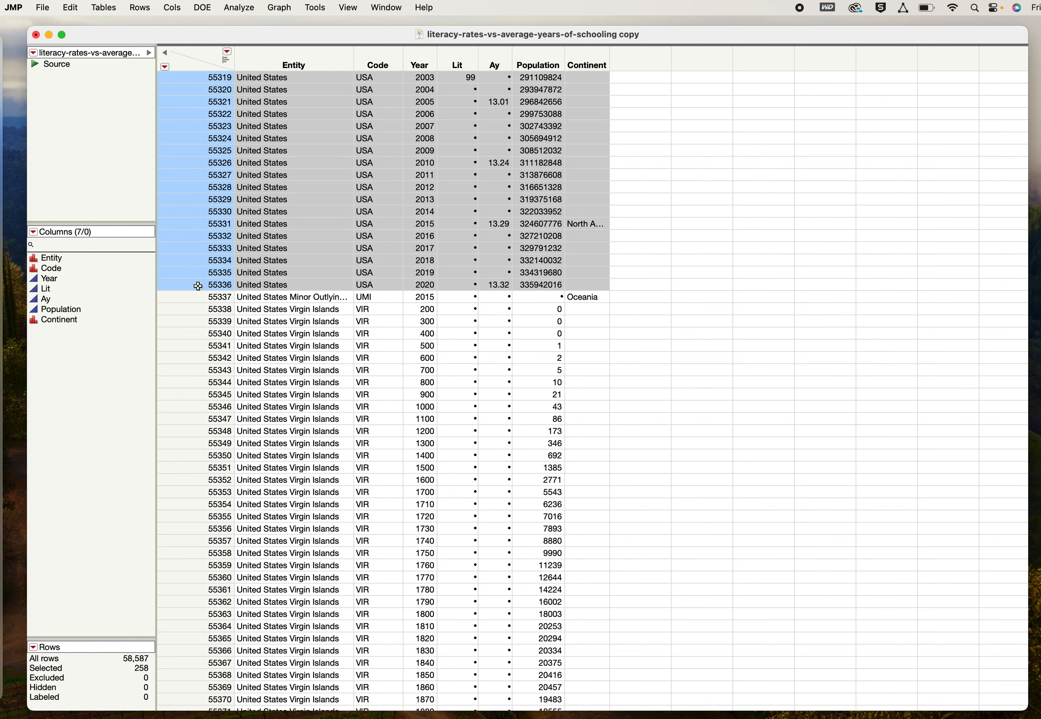
- Bring the Lit by Ay plot to the front and examine where the United States points lie
left_click(387, 6)
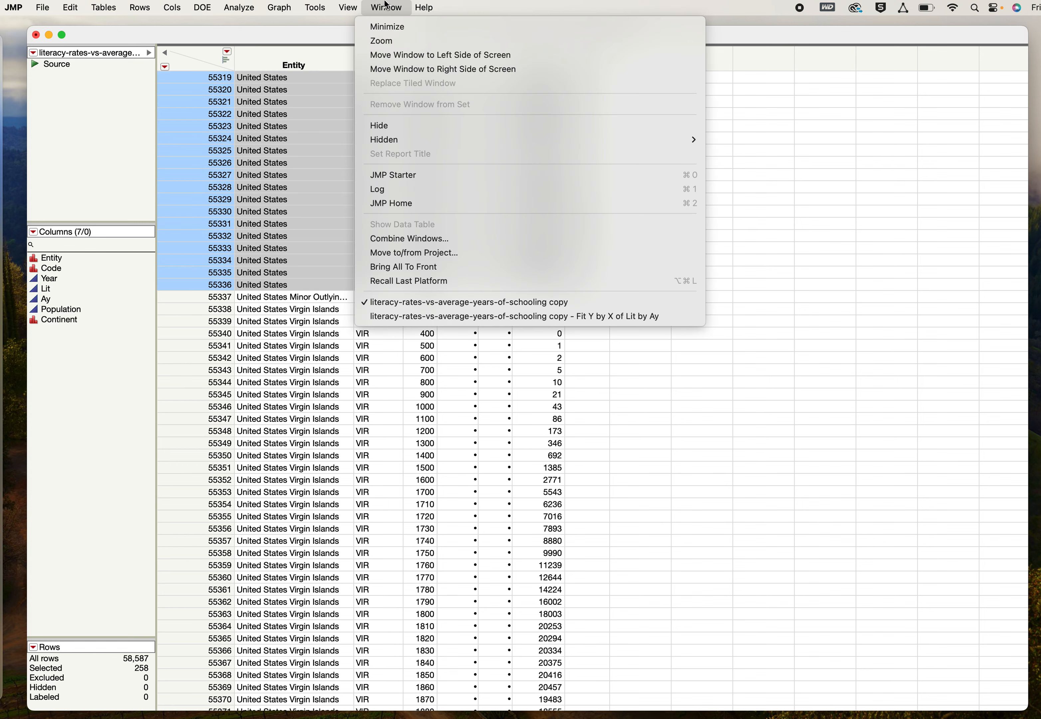
left_click(431, 318)
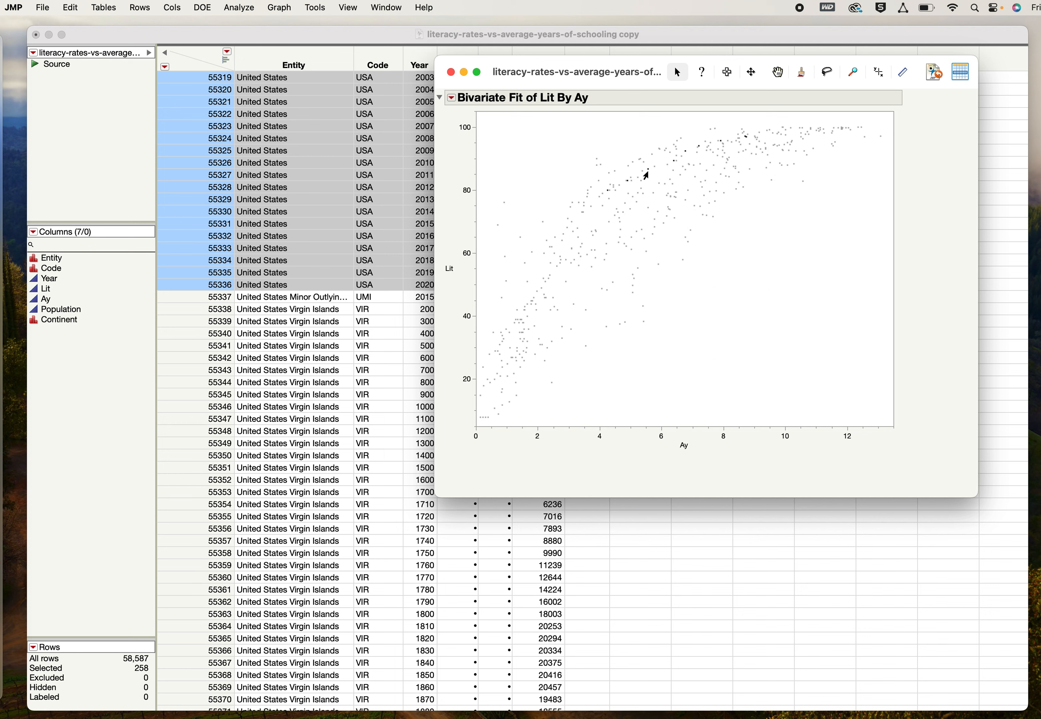
mouse_move(714, 161)
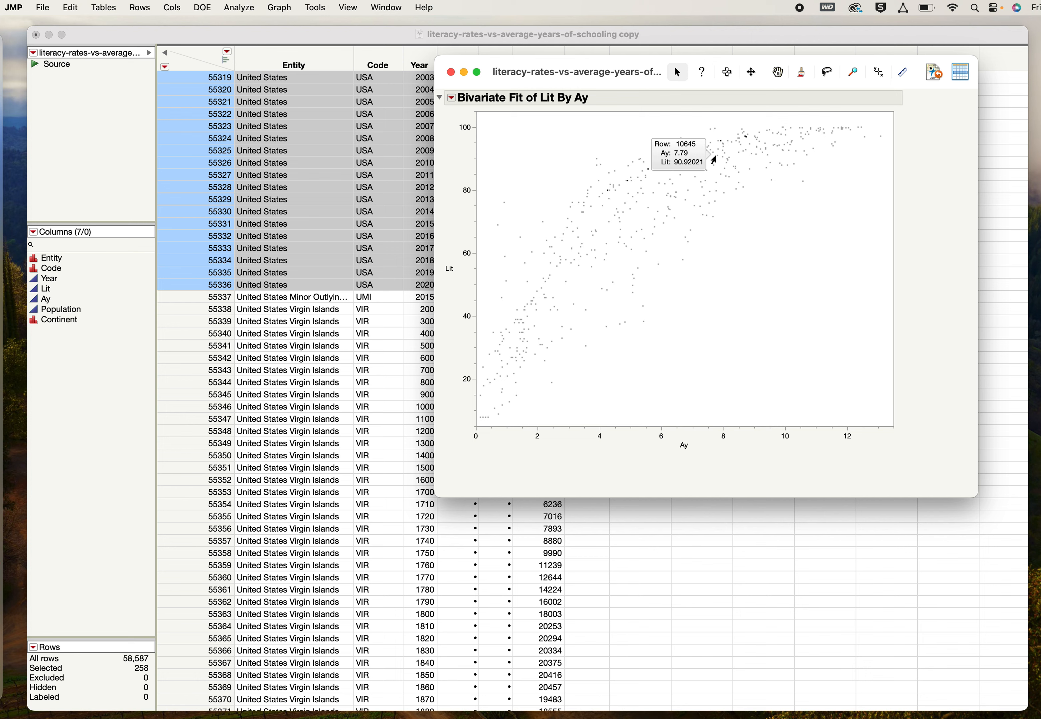
- Return to the data table, invert the row selection, and hide and exclude every row outside the United States
left_click(251, 40)
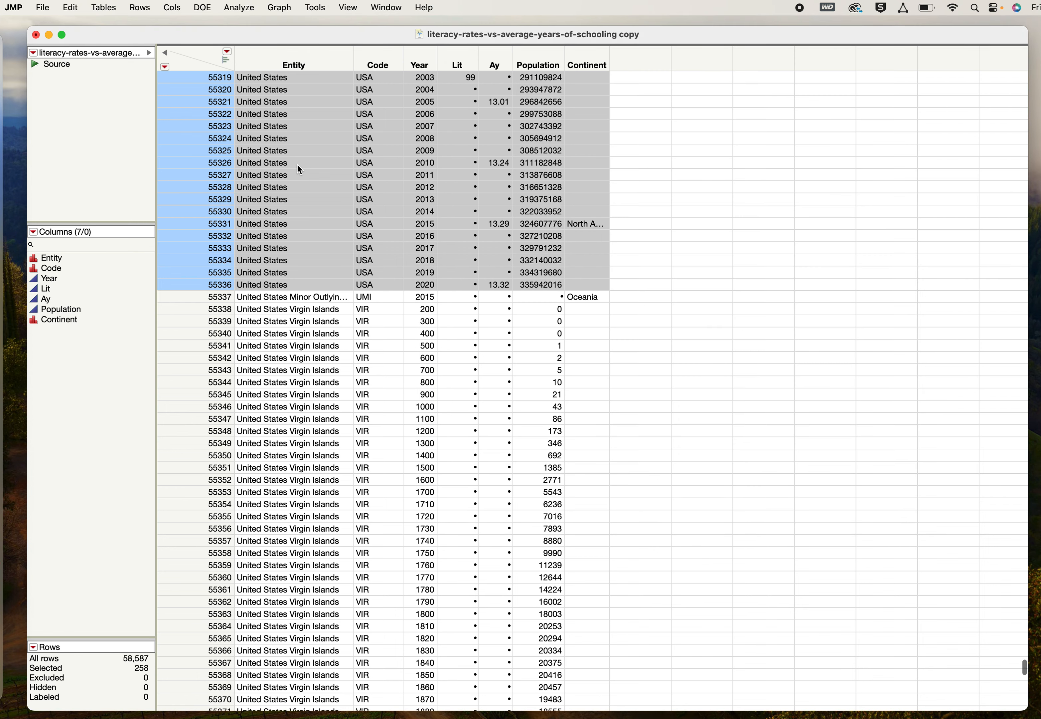
scroll(297, 204, "down", 1)
scroll(293, 225, "up", 4)
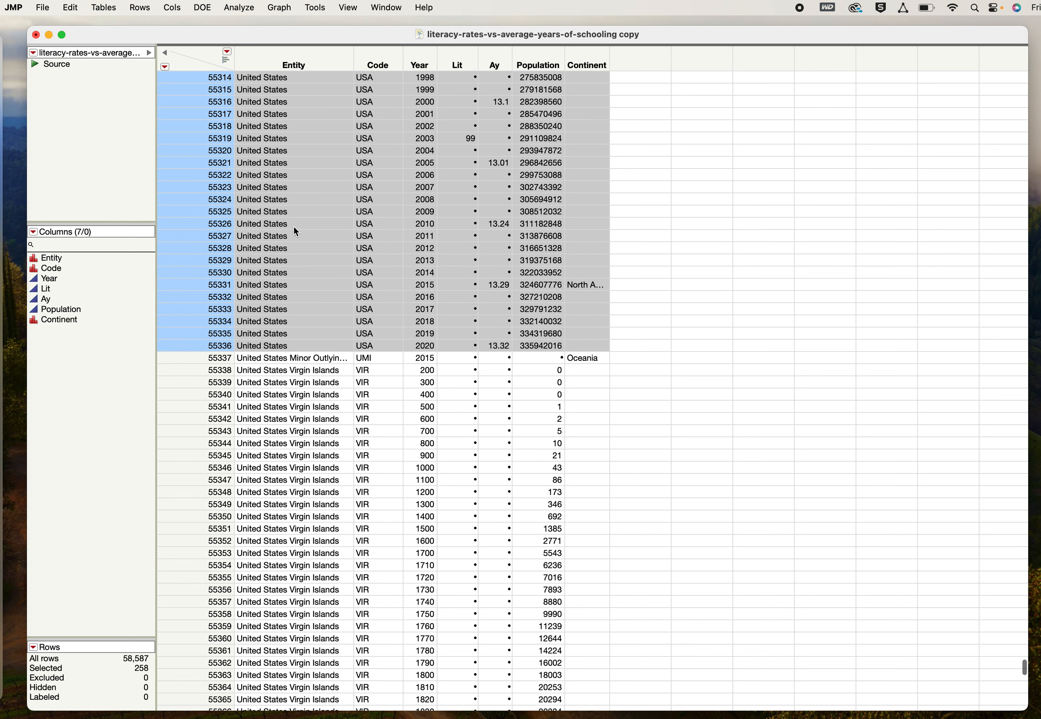
left_click(142, 7)
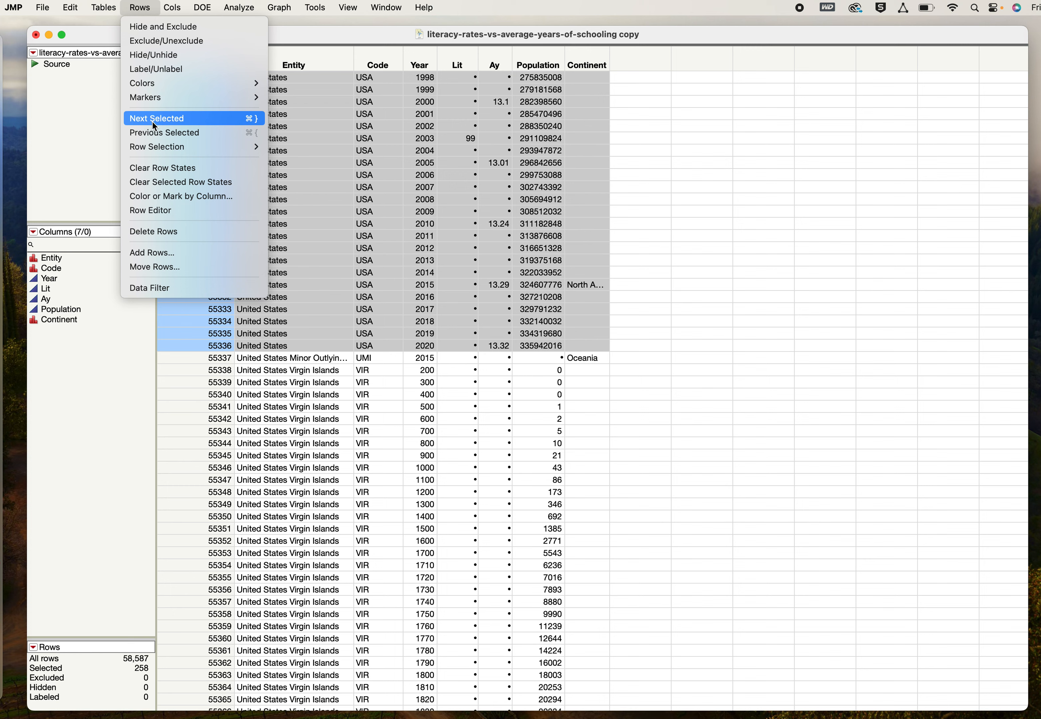
mouse_move(162, 147)
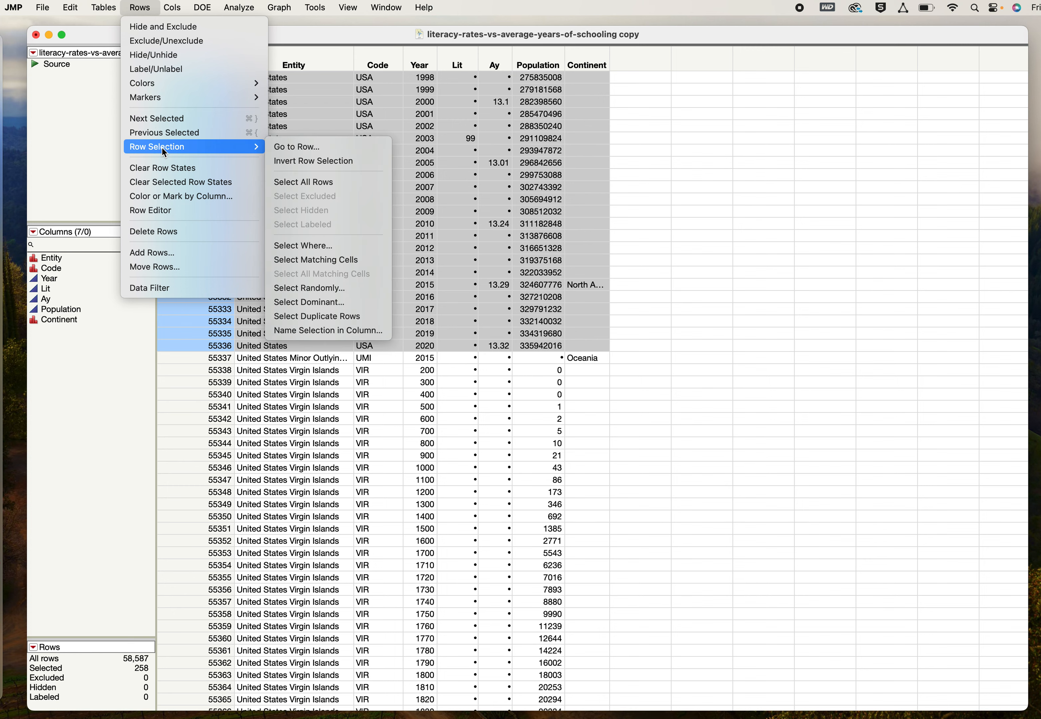
left_click(302, 161)
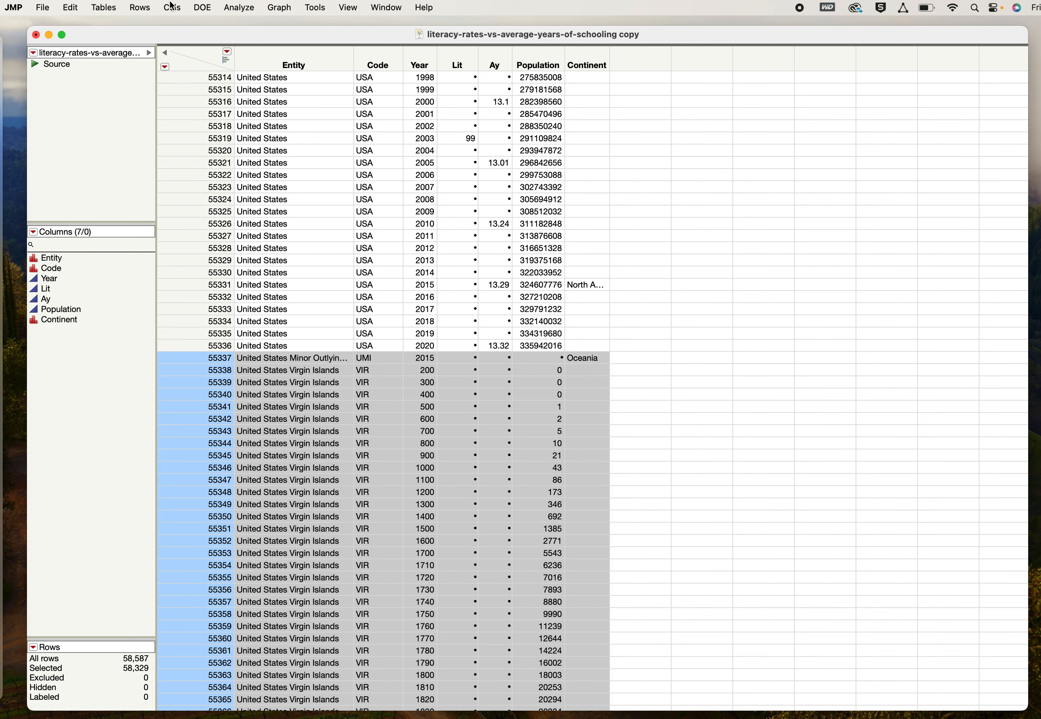
left_click(141, 7)
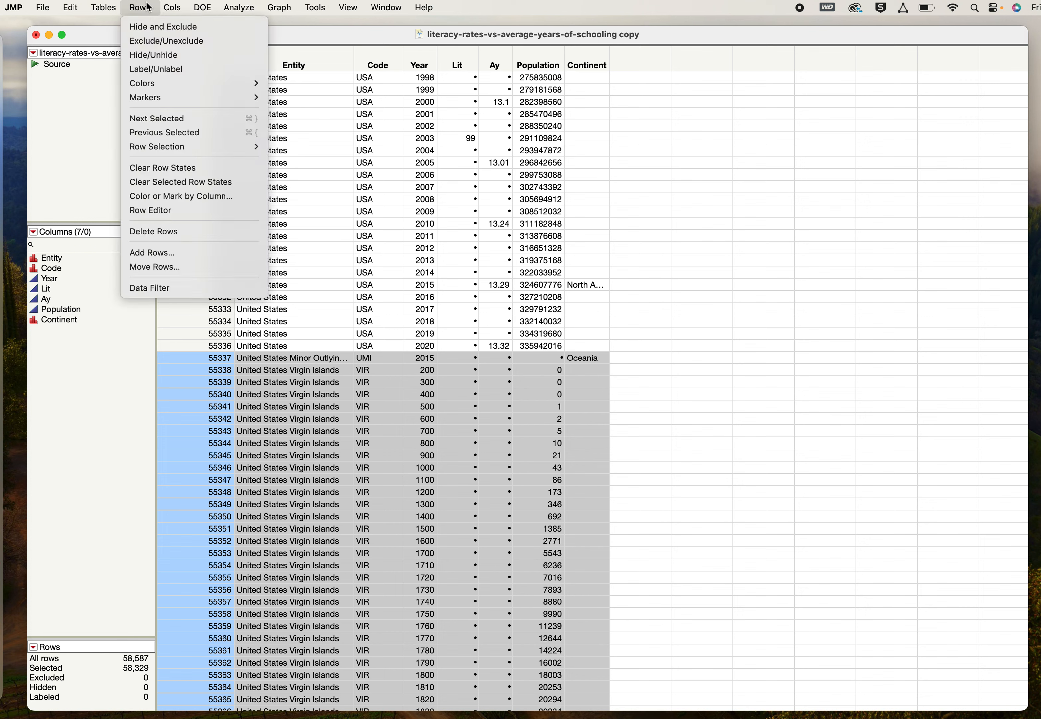
left_click(158, 27)
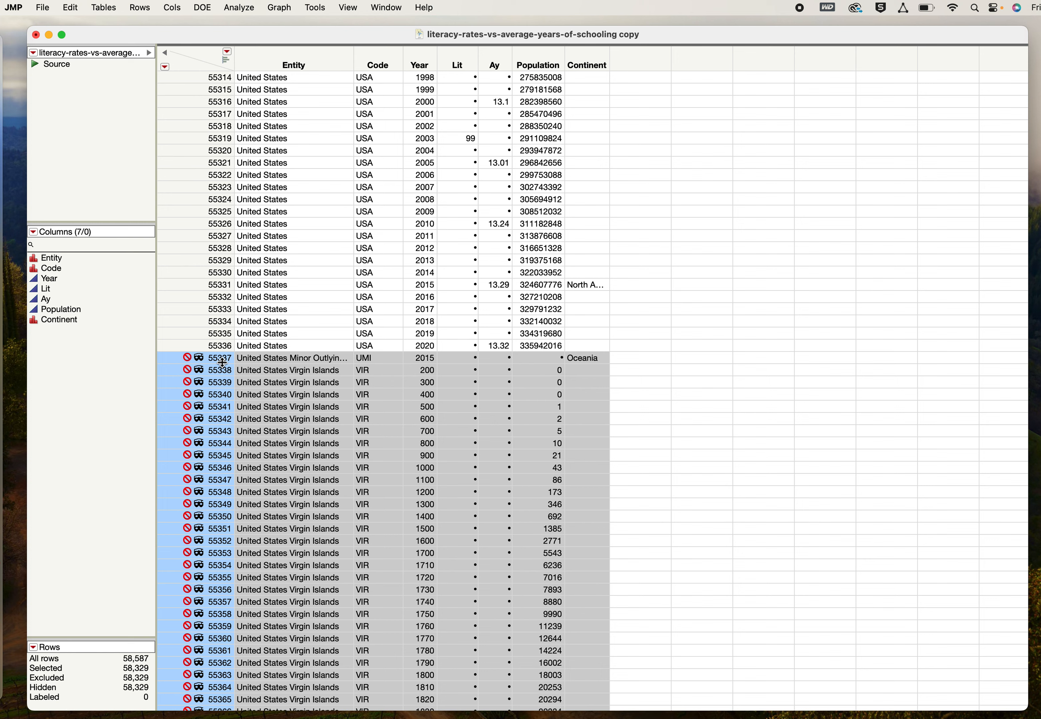
- Bring the Lit by Ay plot back to the front and select the United States points left in it
left_click(386, 7)
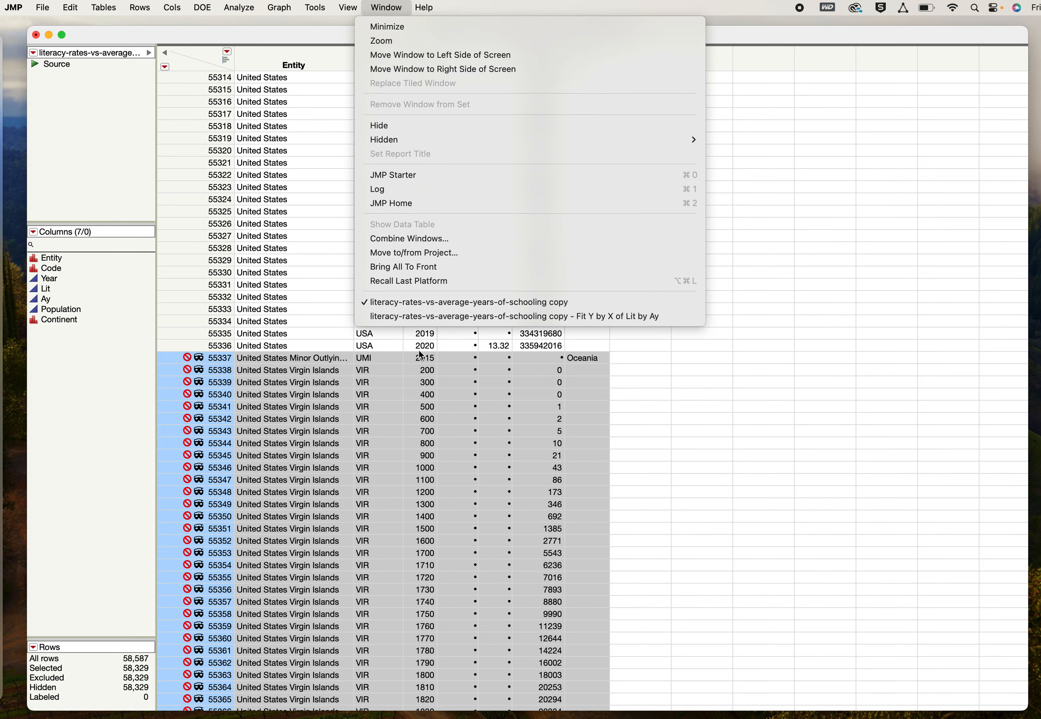
left_click(429, 316)
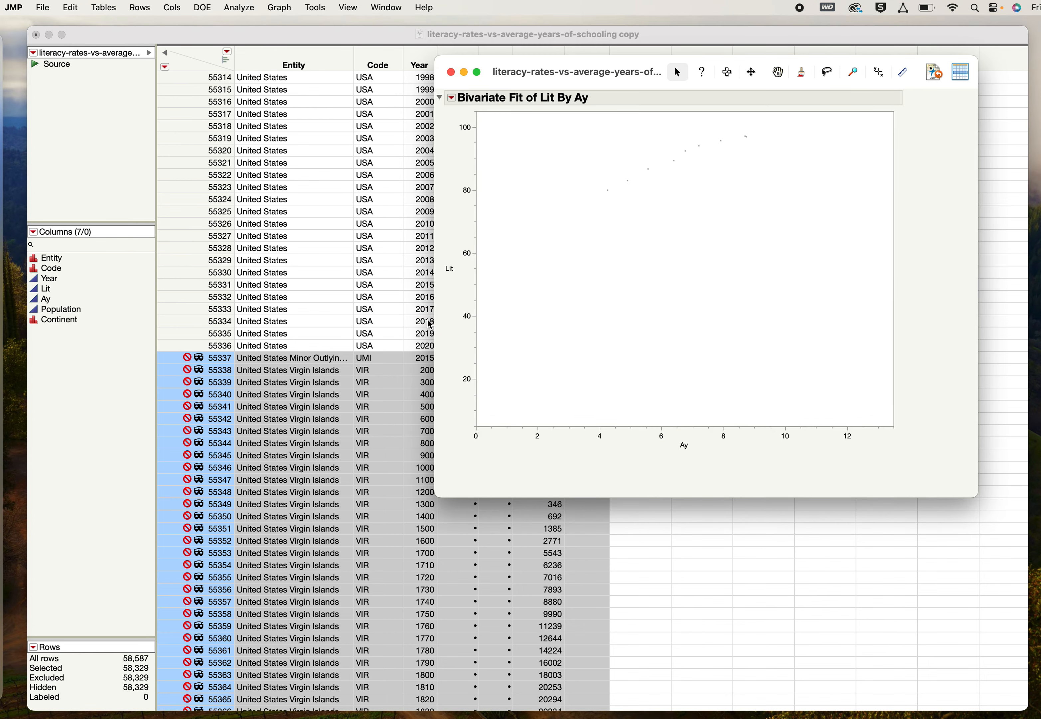
left_click_drag(778, 130, 585, 222)
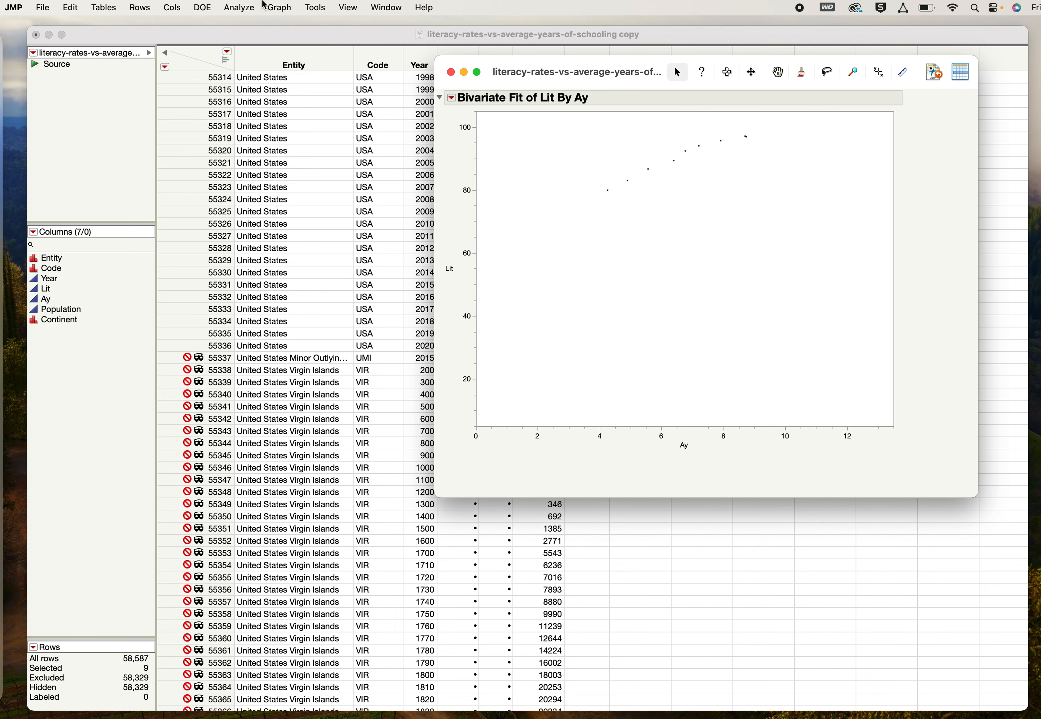
- Create a new Fit Y by X report with Lit as the Y response and Ay as the X factor
left_click(236, 7)
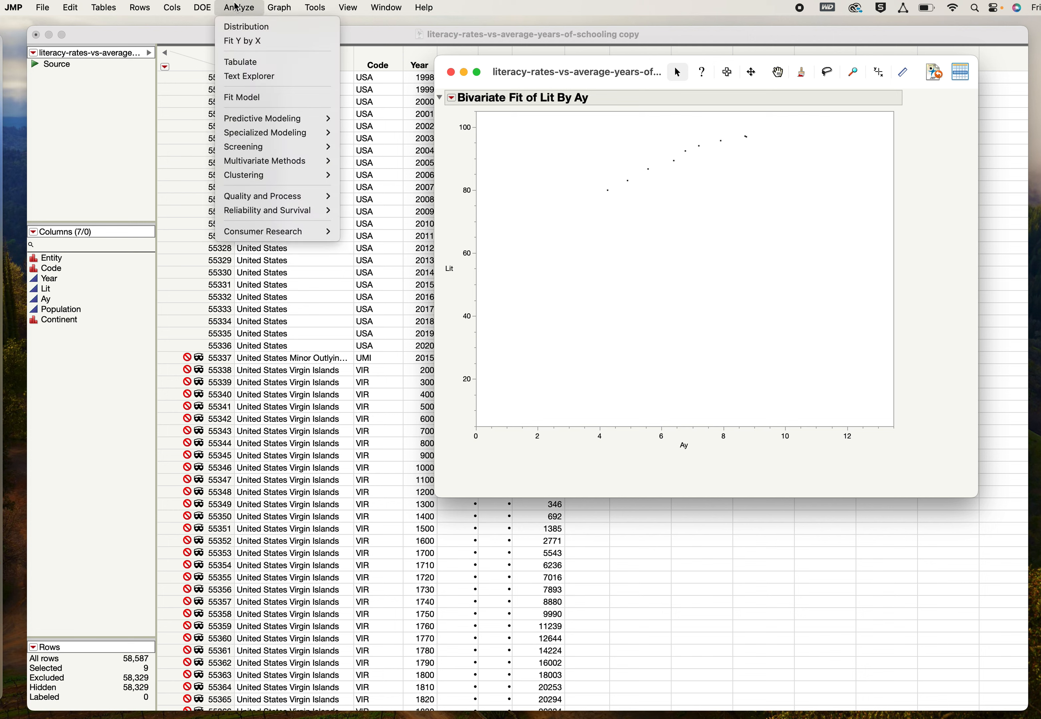
left_click(240, 41)
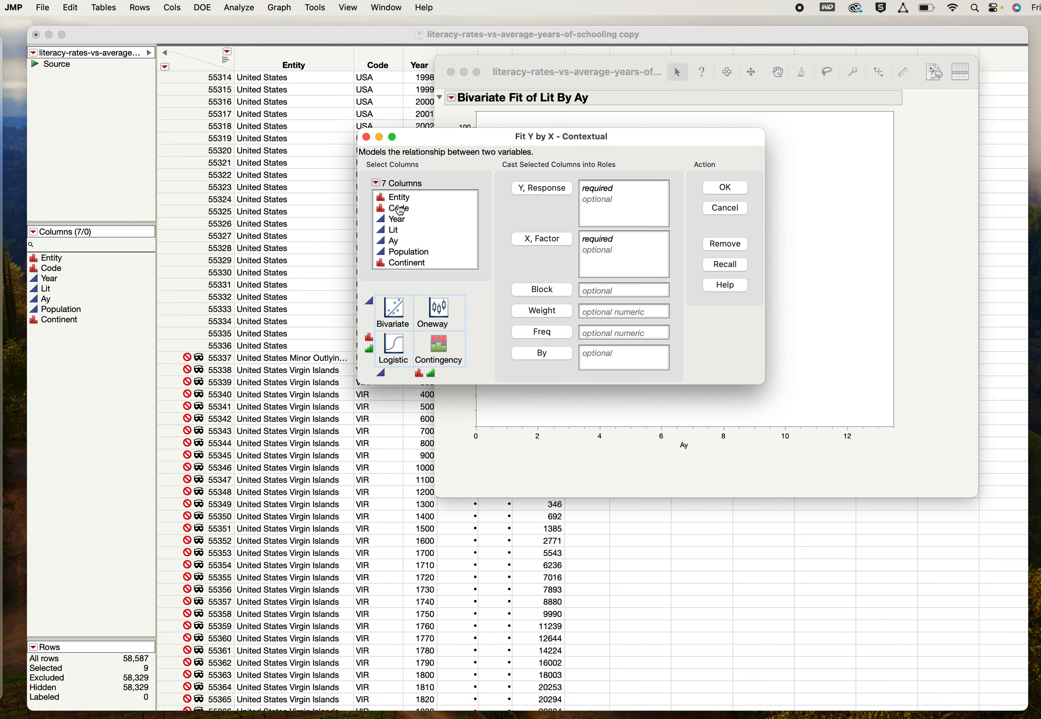
left_click(400, 230)
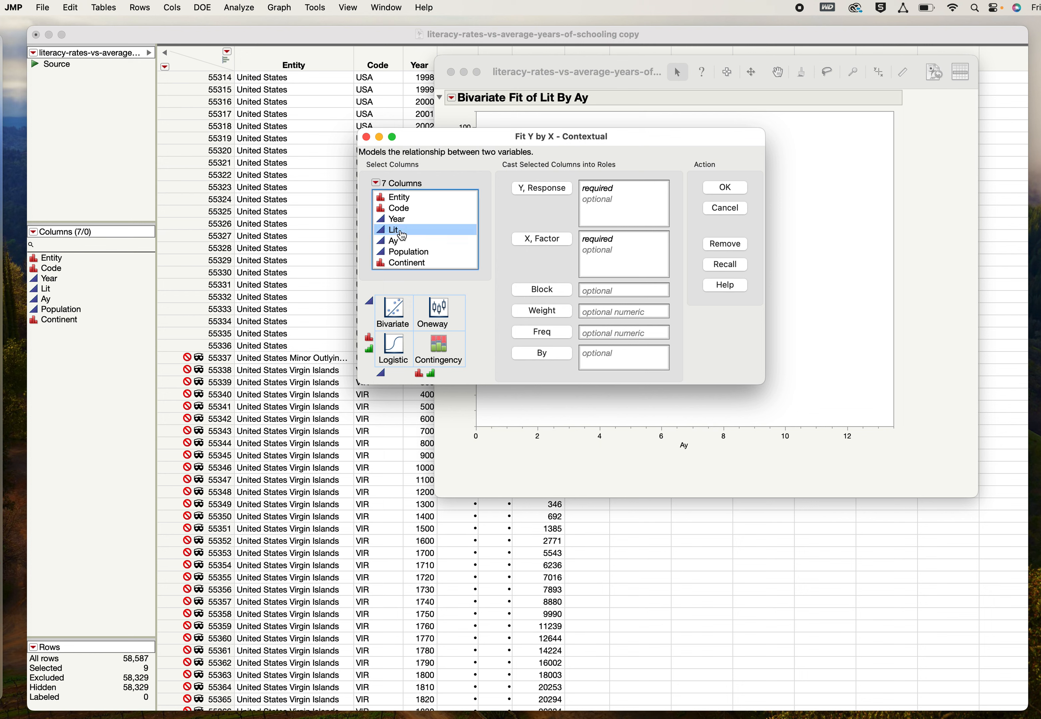
left_click(542, 188)
left_click(395, 241)
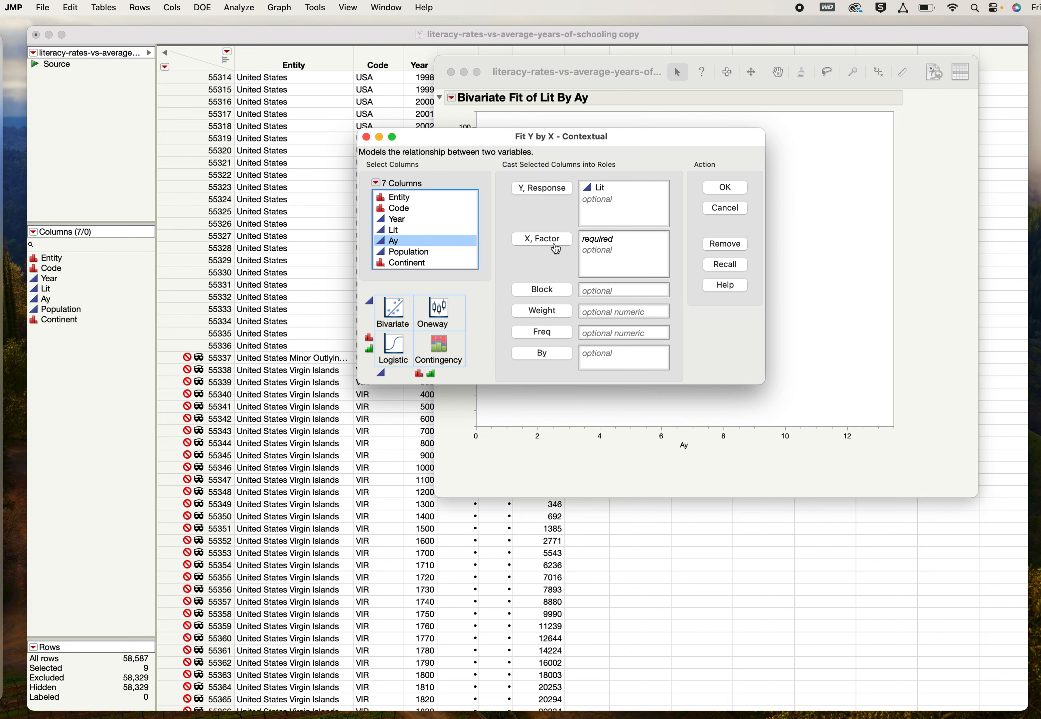
left_click(543, 239)
left_click(725, 190)
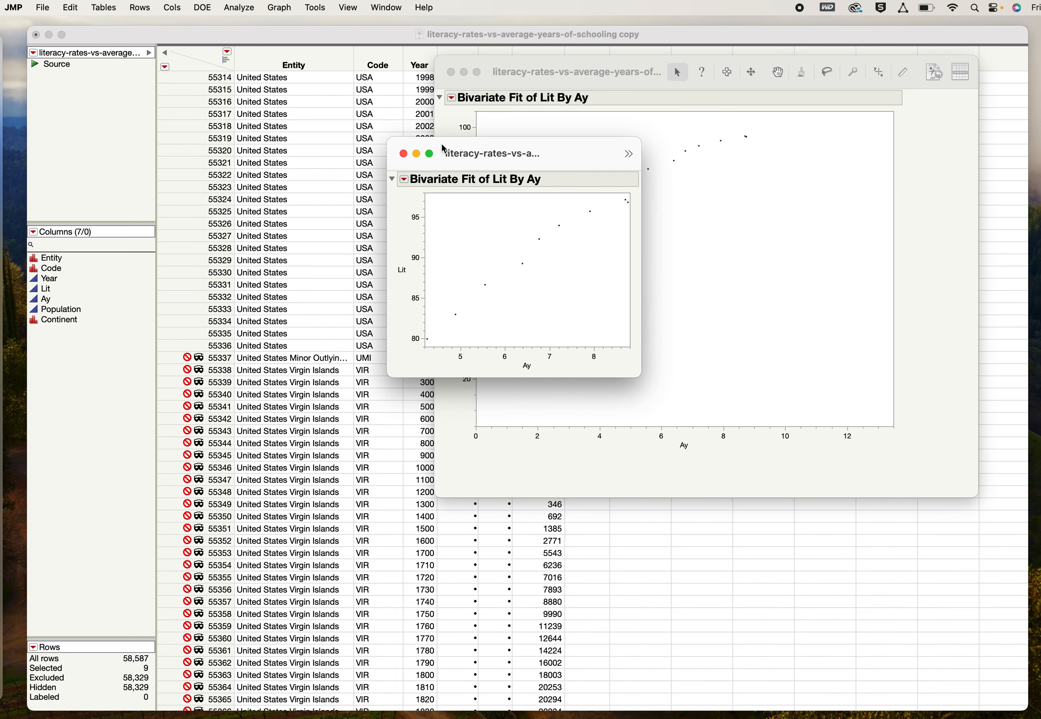
- Move the new Lit by Ay report aside and close the original full-range report
left_click_drag(445, 150, 200, 60)
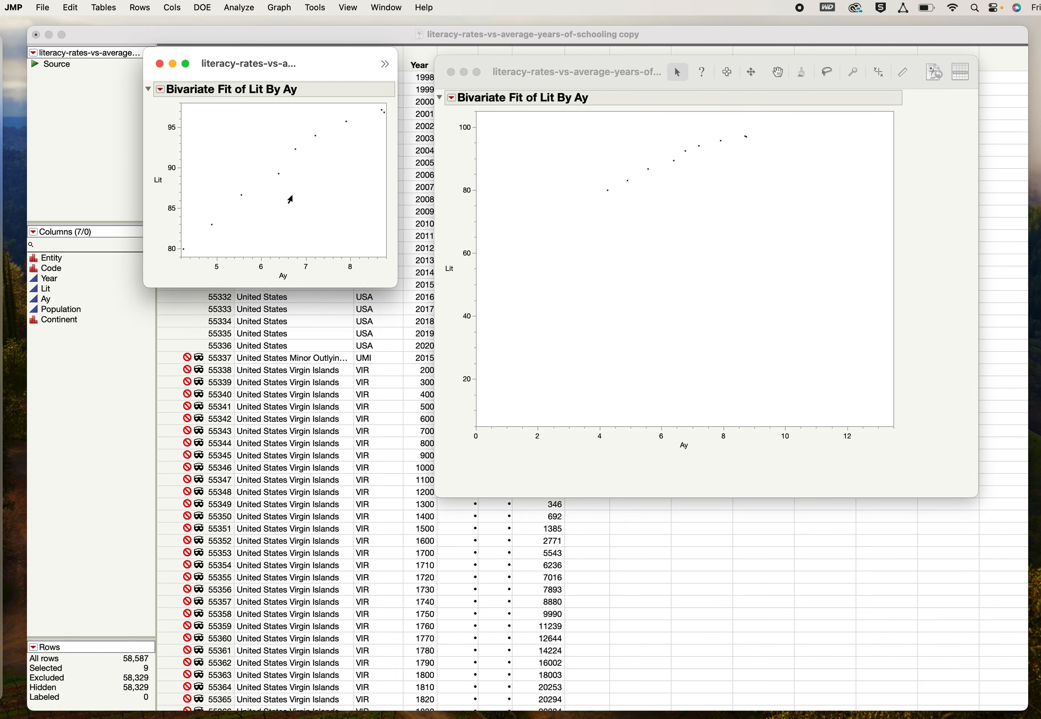
left_click(607, 256)
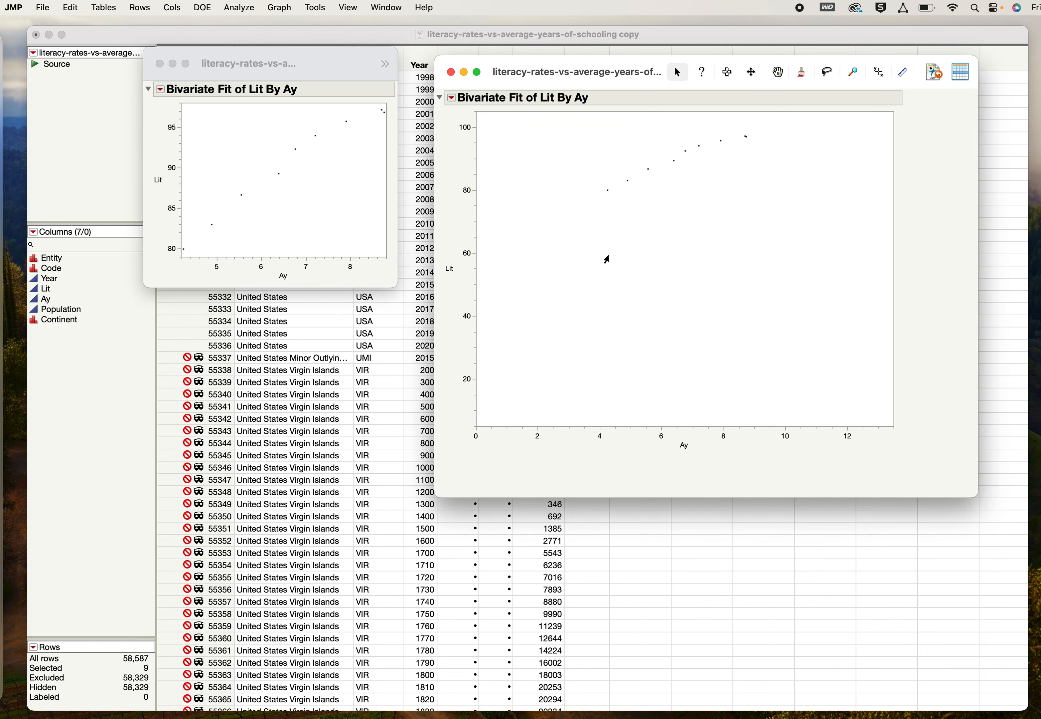
left_click(450, 71)
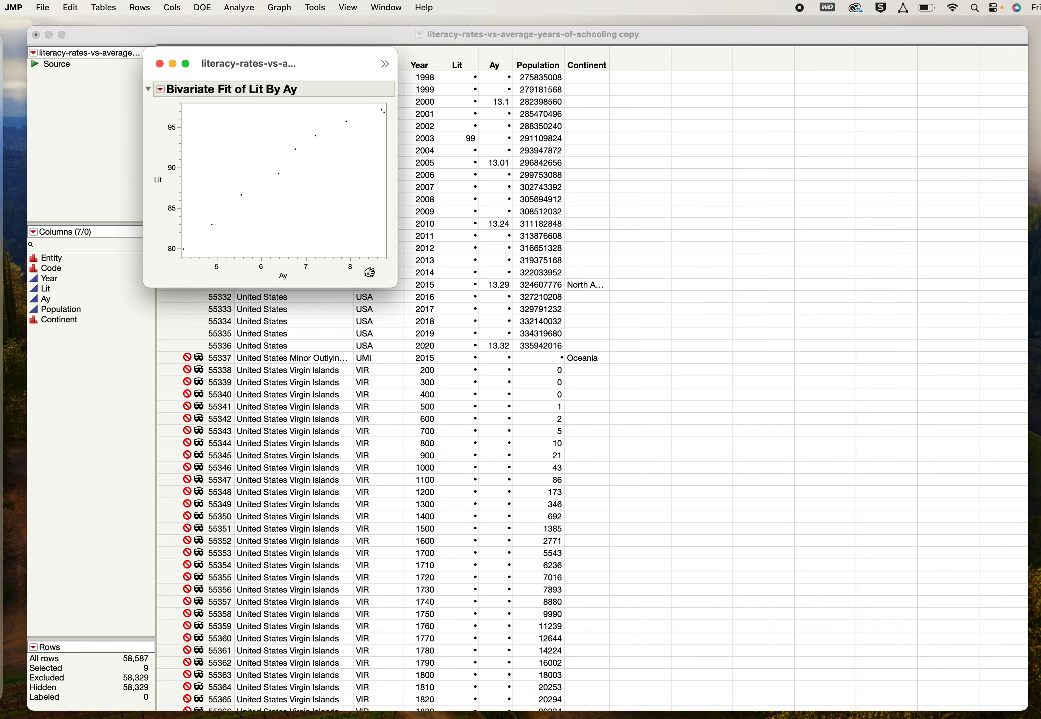
- Enlarge the new report window and stretch its Lit by Ay scatterplot to fill most of it
left_click_drag(394, 287, 766, 593)
left_click_drag(387, 253, 642, 491)
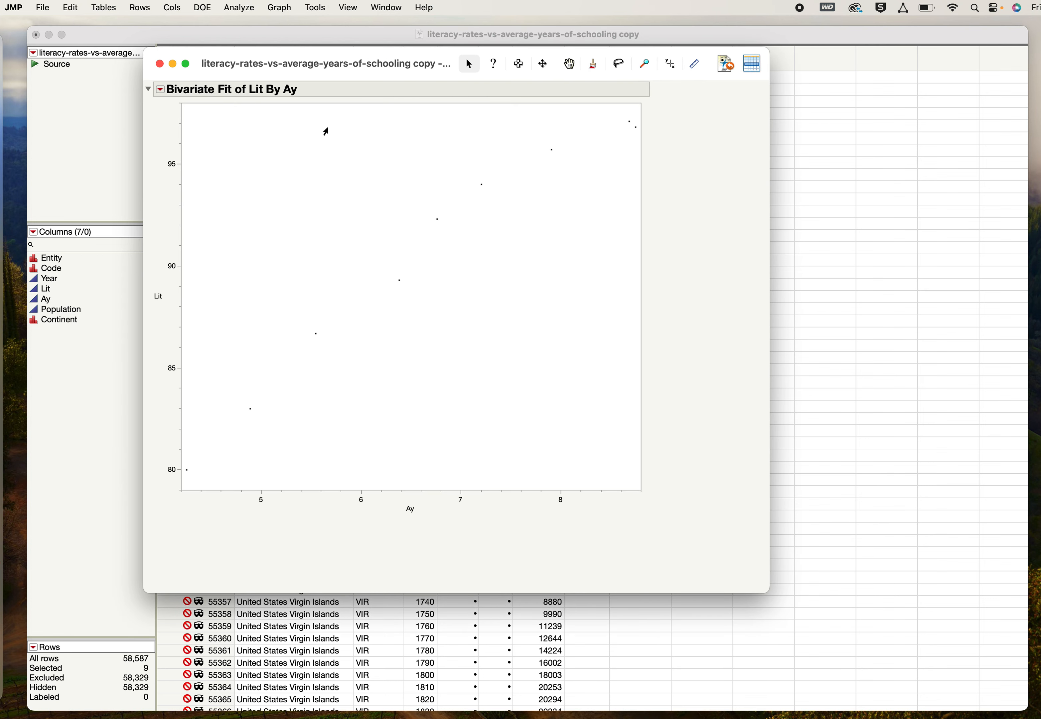
- Select the scatterplot points except the lowest one at Lit 80, and set their row marker to a filled circle
left_click_drag(258, 117, 674, 461)
left_click_drag(195, 116, 610, 494)
left_click_drag(612, 110, 648, 155)
left_click(139, 7)
mouse_move(195, 97)
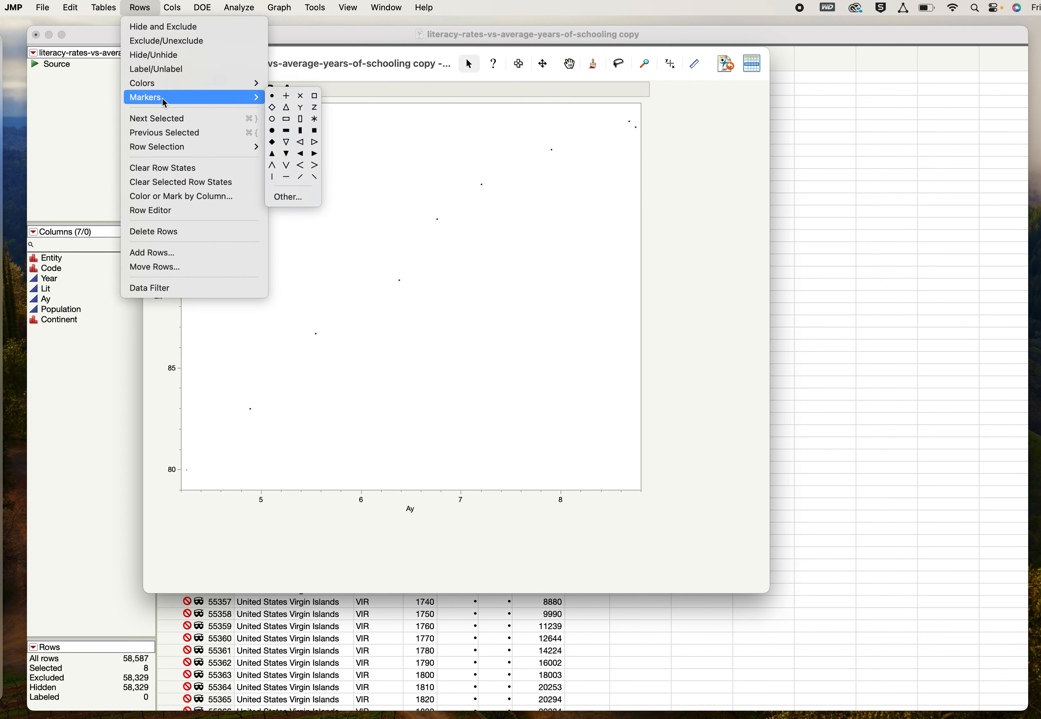
left_click(273, 132)
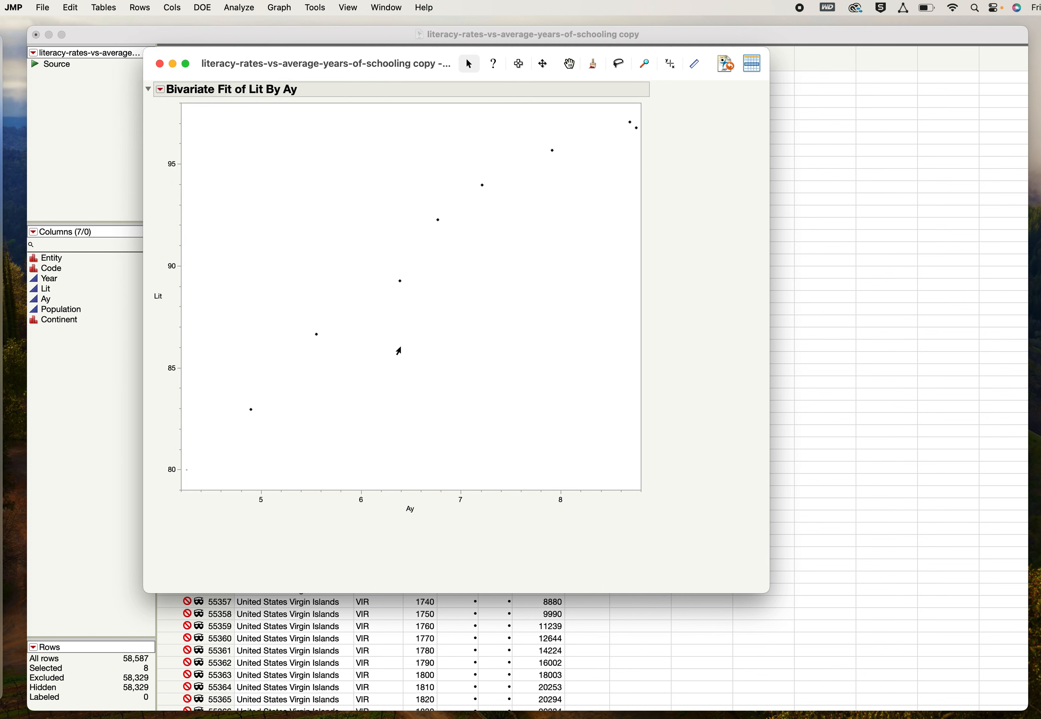
- Give the remaining point at Lit 80 the same filled-circle marker, clear the selection, and move the report window to uncover the row numbers
left_click(402, 350)
left_click(187, 469)
left_click(138, 7)
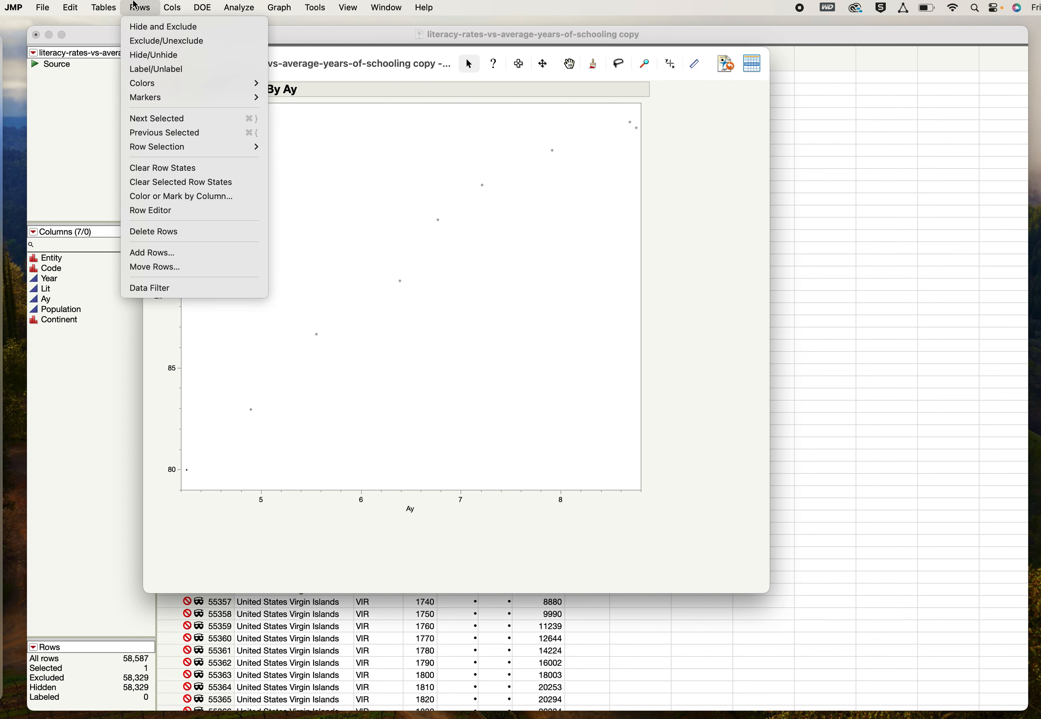
mouse_move(233, 99)
left_click(272, 131)
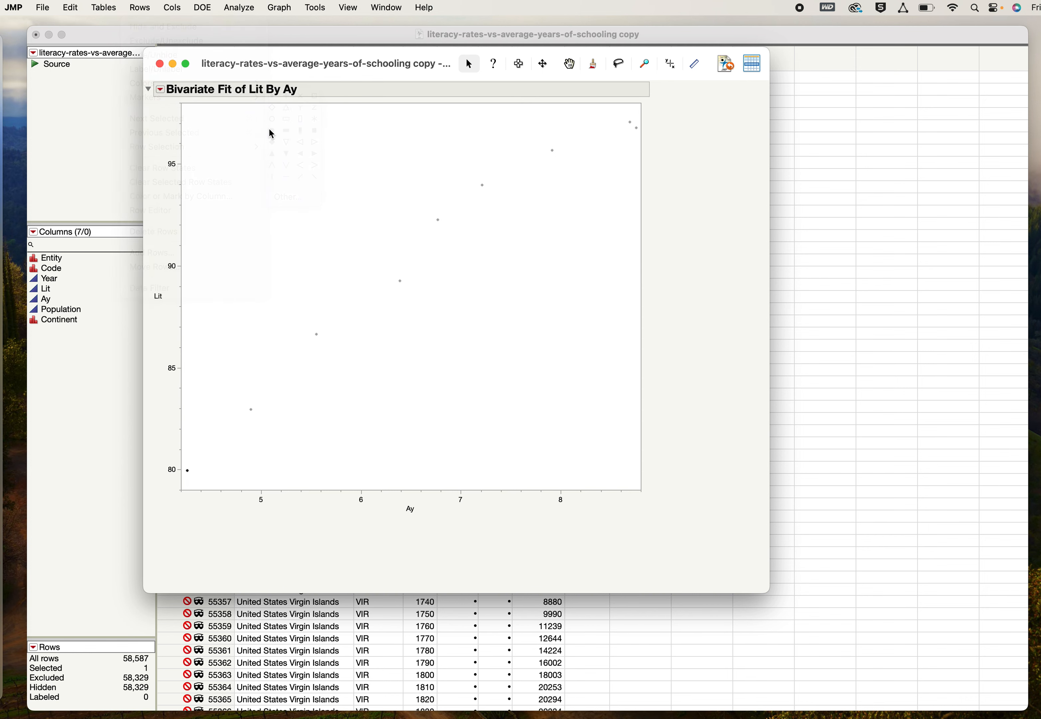
left_click(431, 375)
left_click_drag(373, 66, 471, 22)
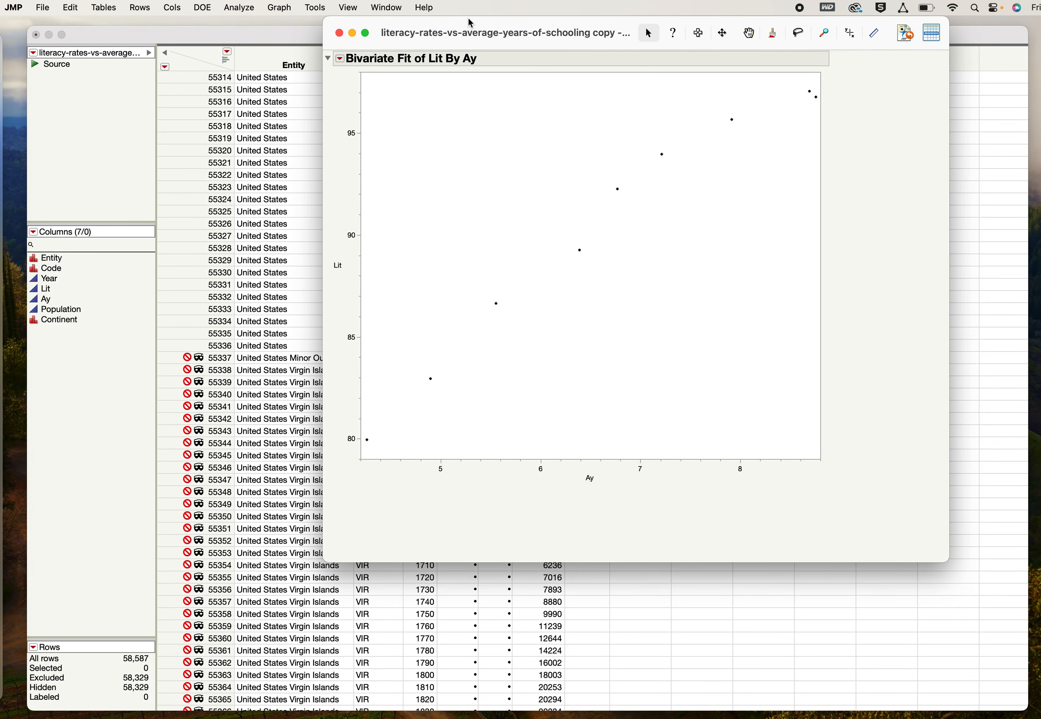
- Move the Lit by Ay report aside, find the marked United States rows starting at 1870, and bring the data table to the front
left_click_drag(410, 25, 555, 26)
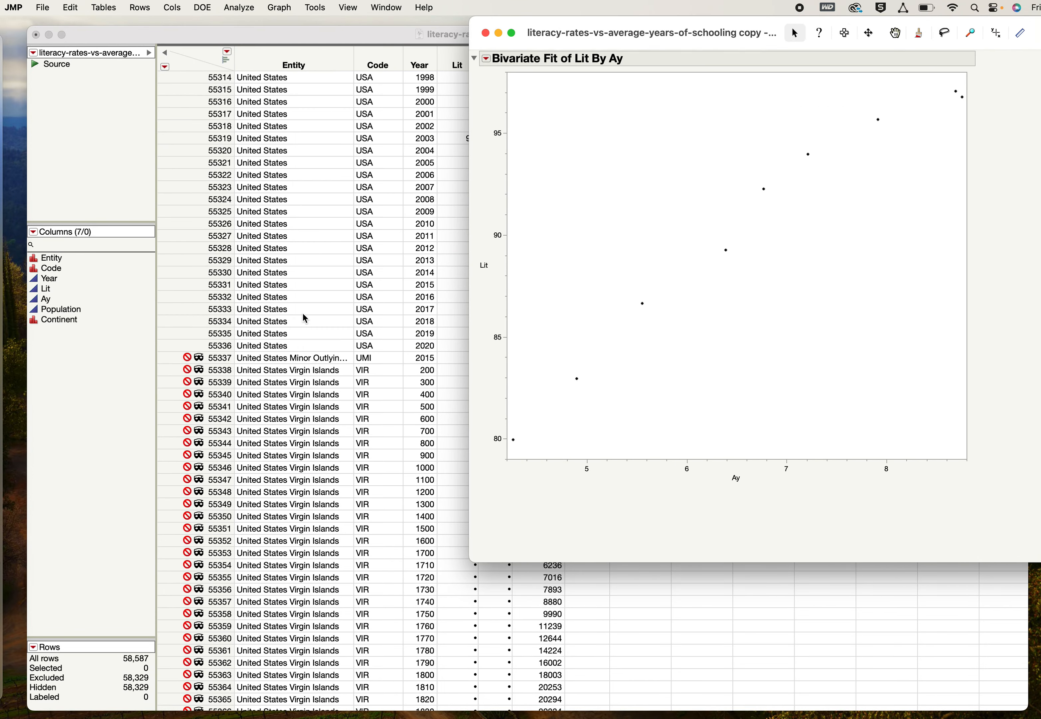
scroll(310, 355, "up", 15)
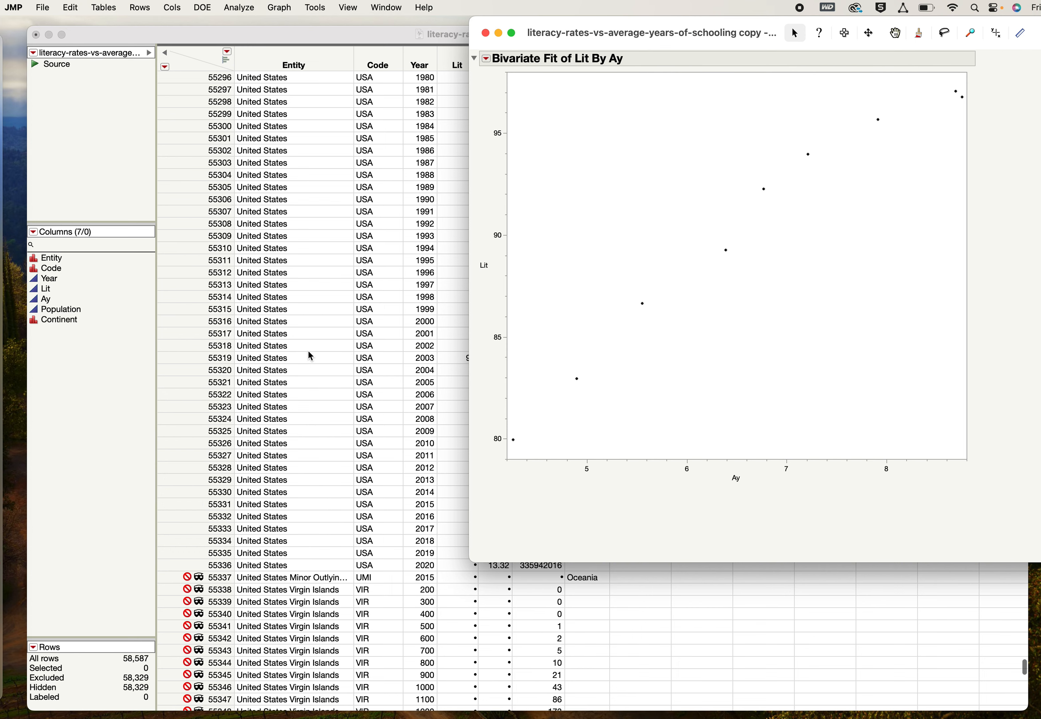
scroll(310, 355, "up", 15)
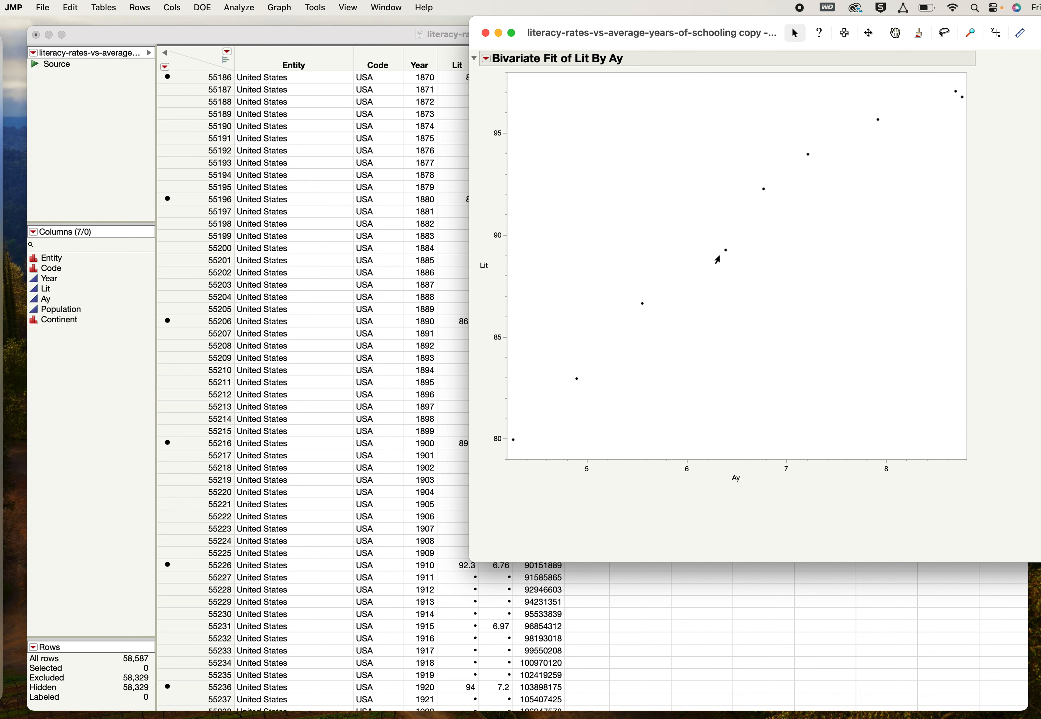
left_click(358, 40)
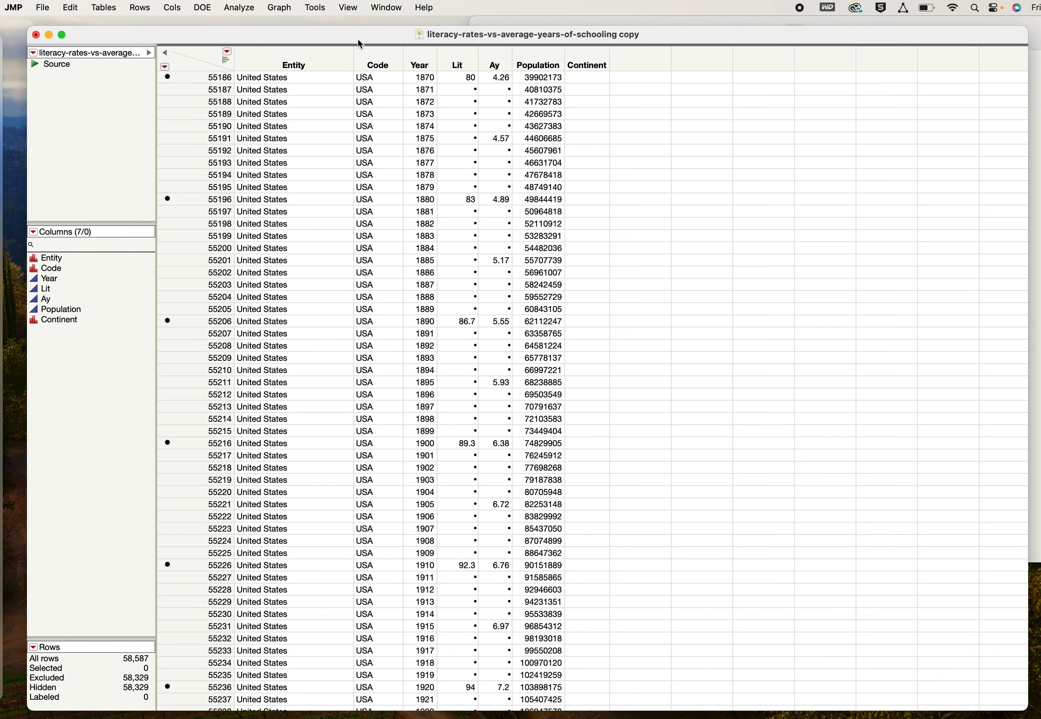
- Examine the Lit and Ay entries in the United States rows for 1871, 1875 and 1880, leaving the 1880 row selected
left_click(185, 90)
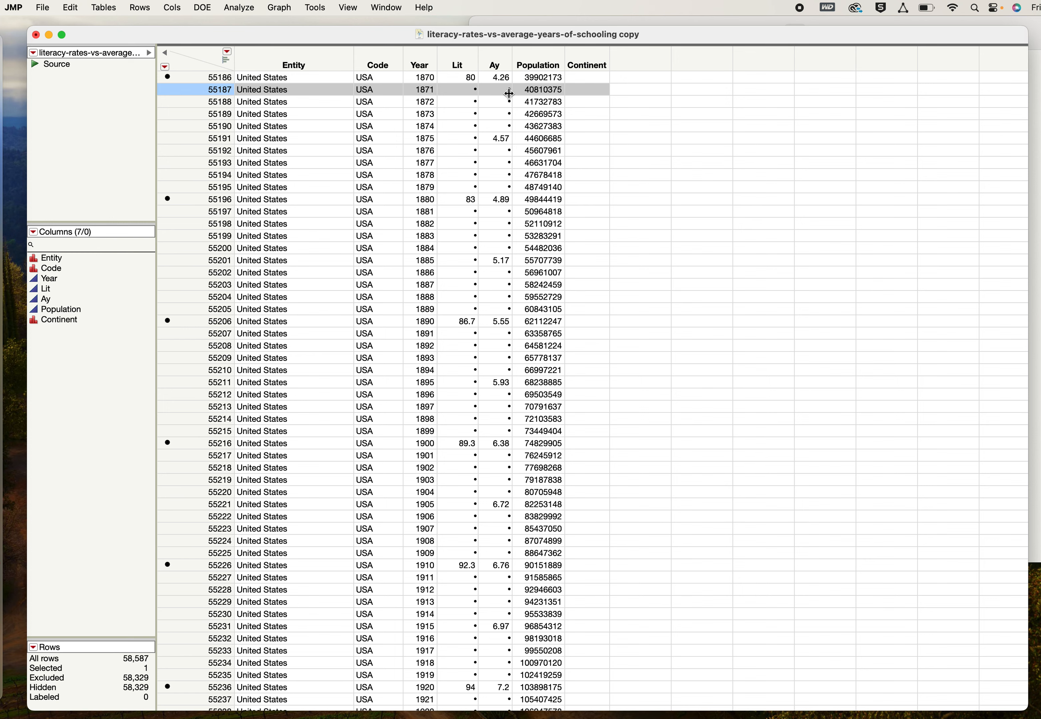
left_click_drag(438, 139, 437, 139)
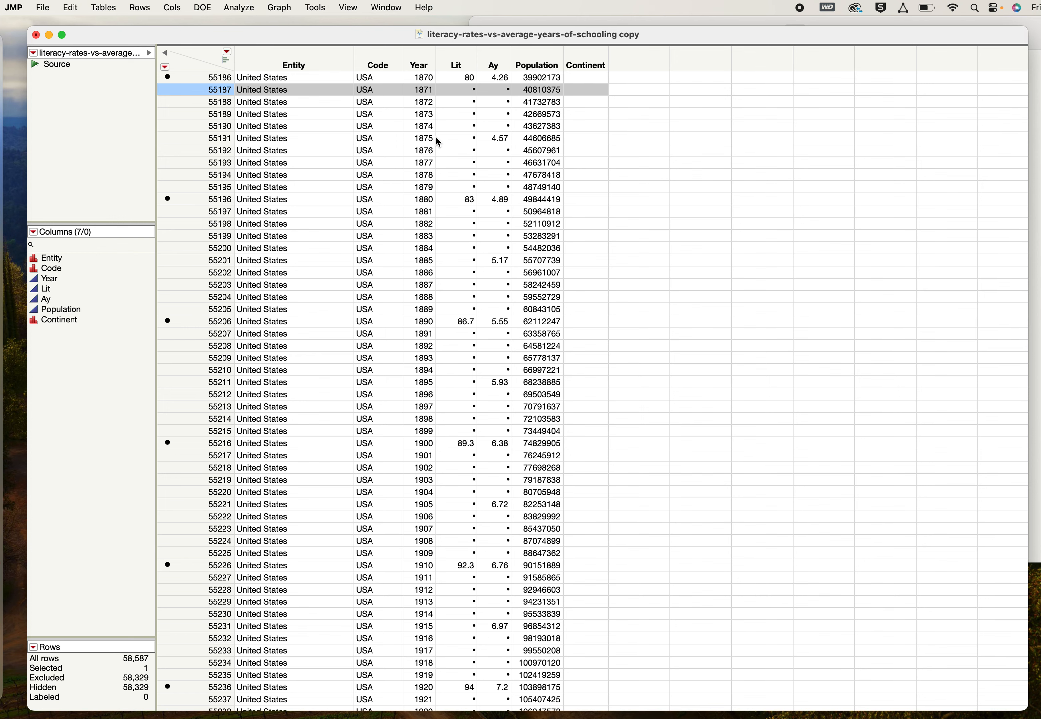
left_click(193, 139)
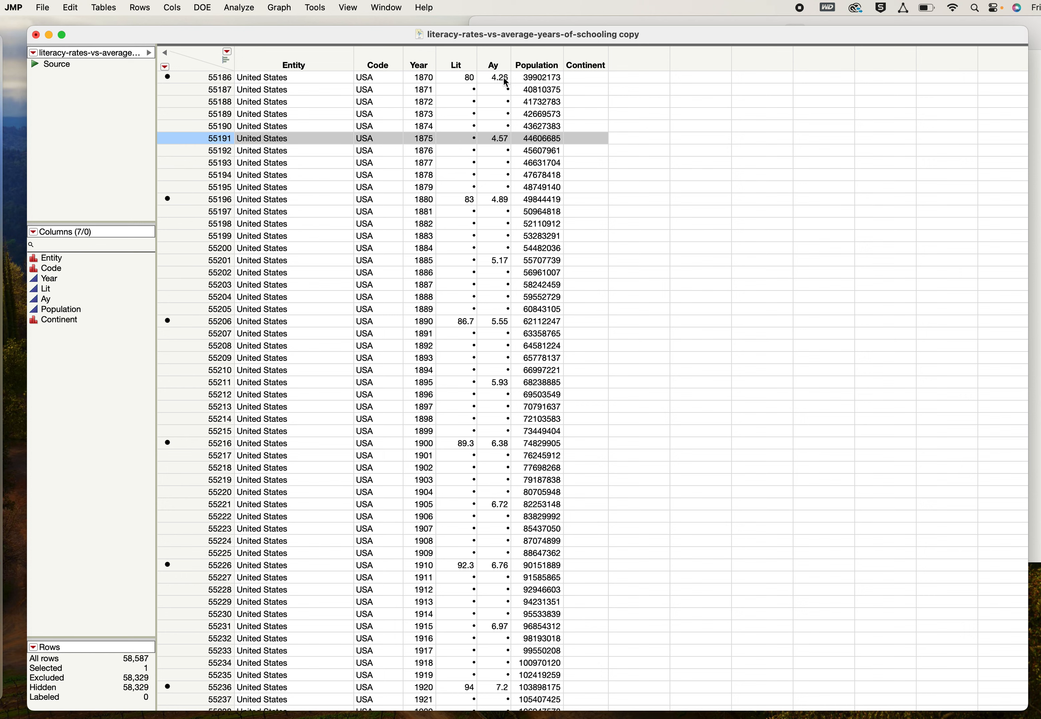
left_click(464, 141)
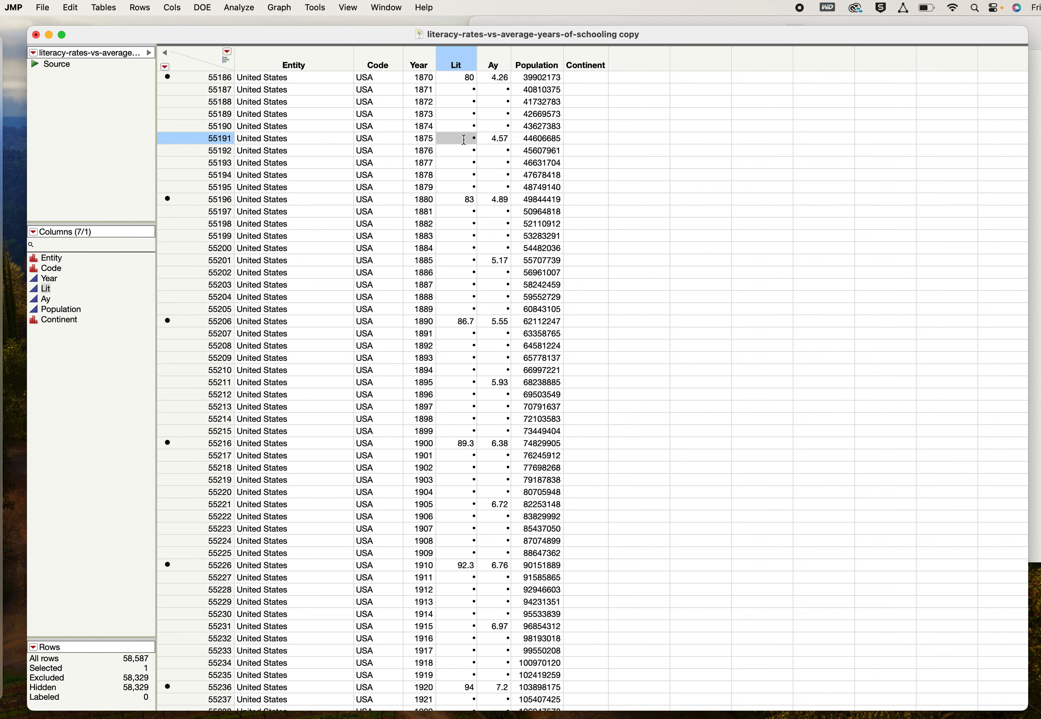
left_click(179, 200)
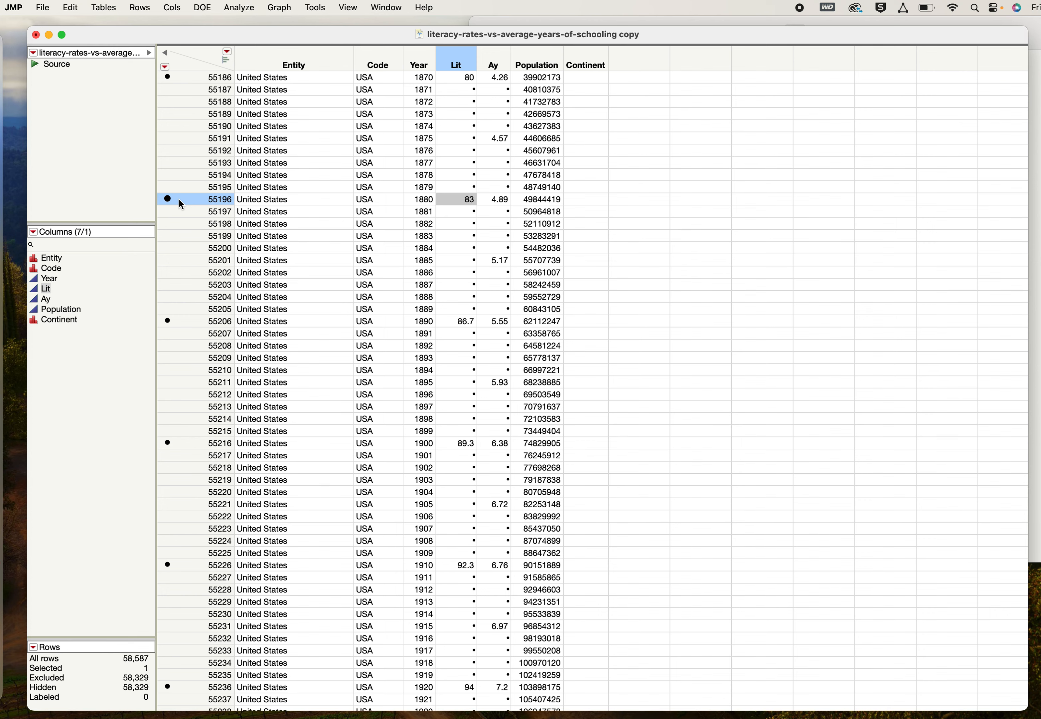
- View the selected 1880 row's point in the Lit by Ay scatterplot and return to the data table
left_click(380, 8)
left_click(419, 321)
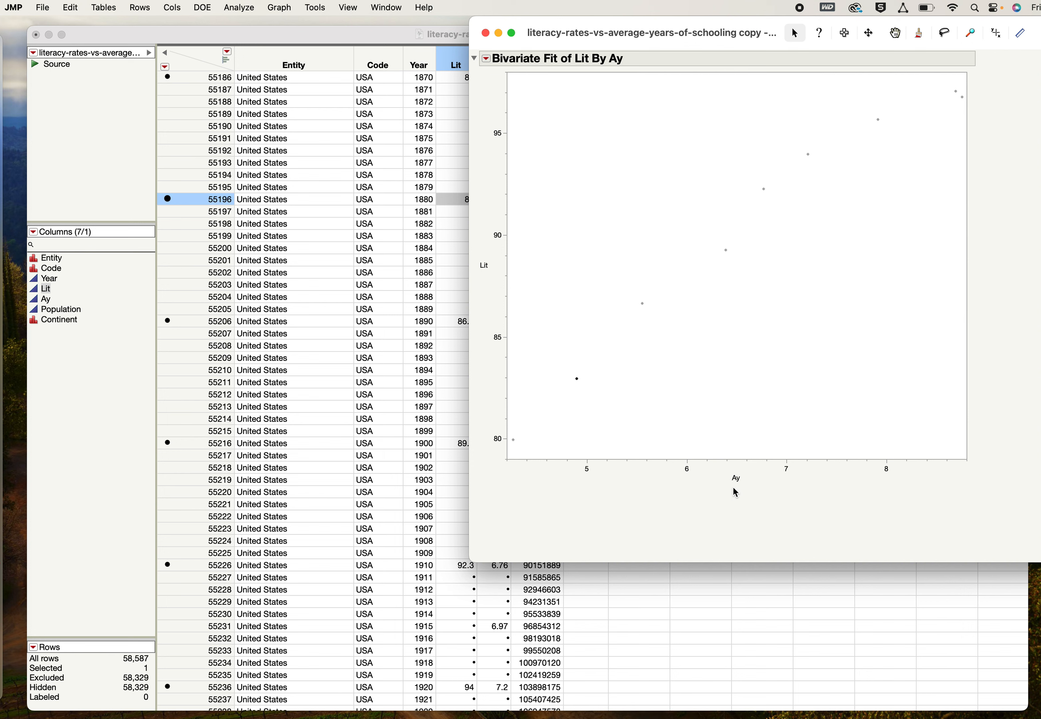
scroll(378, 344, "down", 2)
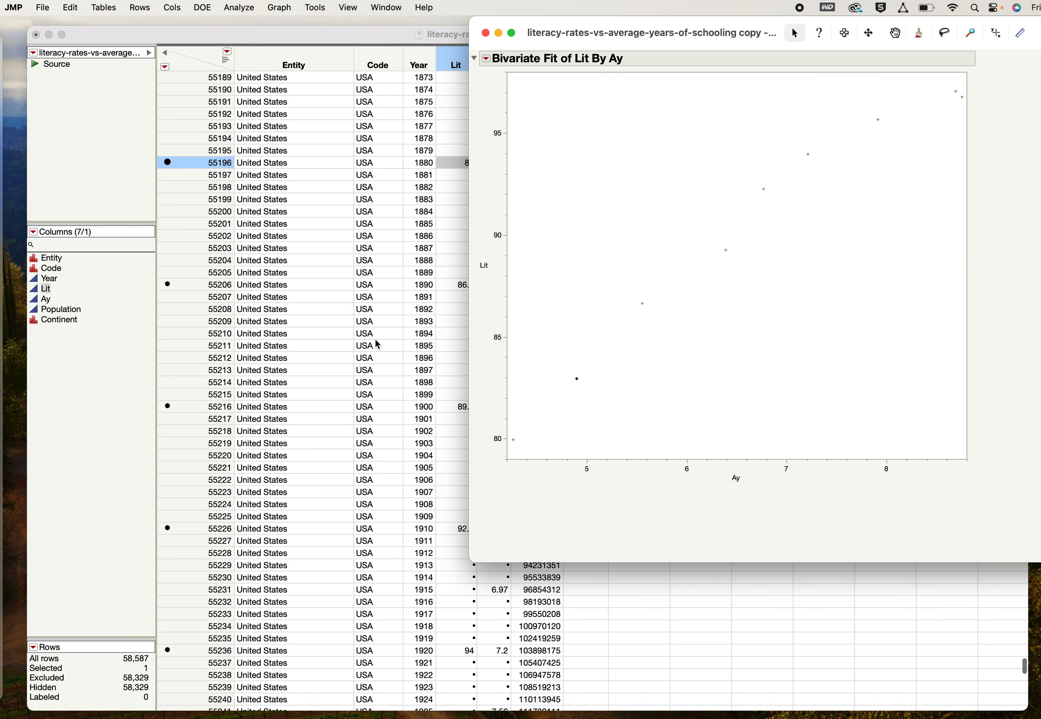
scroll(378, 345, "up", 1)
left_click(346, 41)
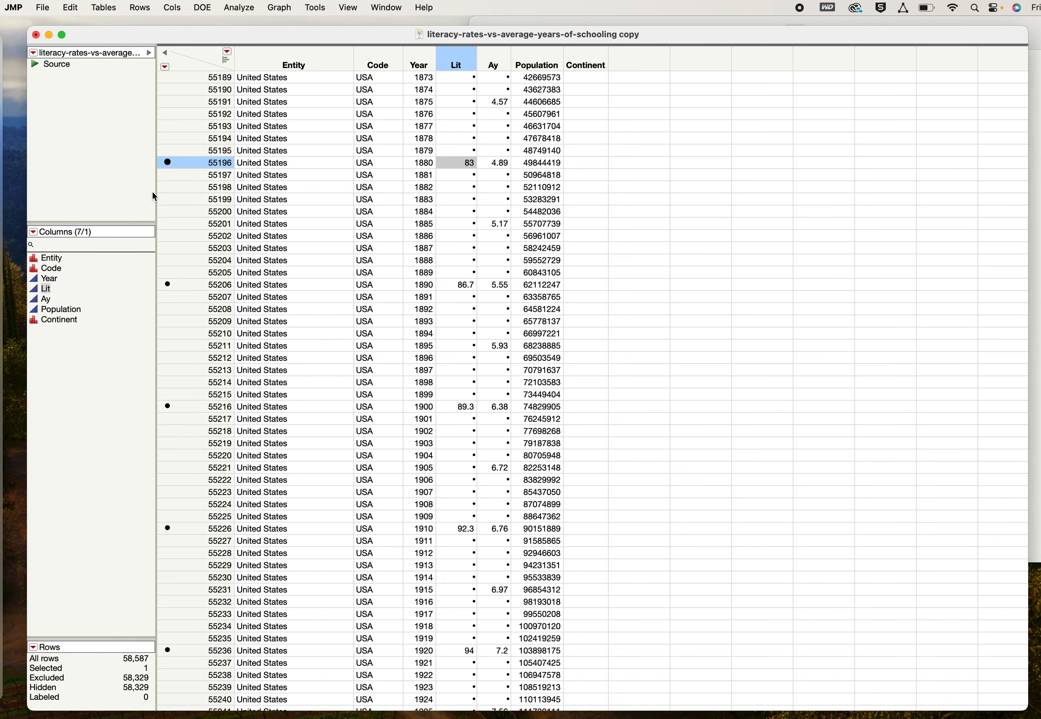
- Select the United States rows for 1881 to 1889 to inspect their Lit and Ay entries, and compare them with the 1880 row
left_click(204, 177)
left_click_drag(203, 176, 200, 274)
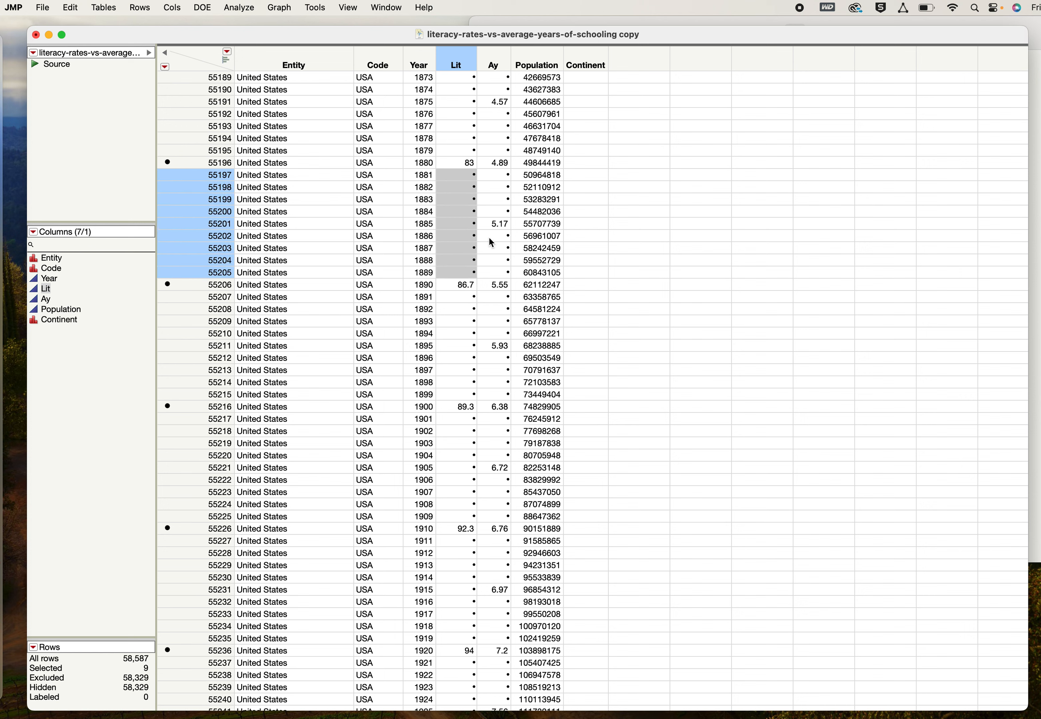
left_click(193, 163)
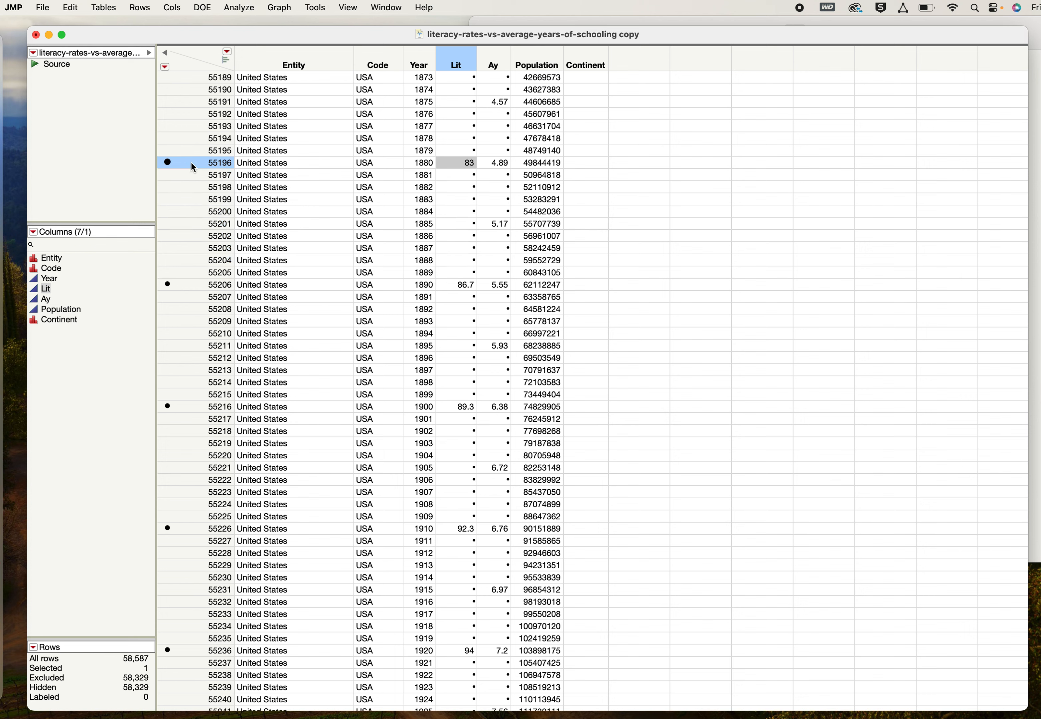
left_click(499, 179)
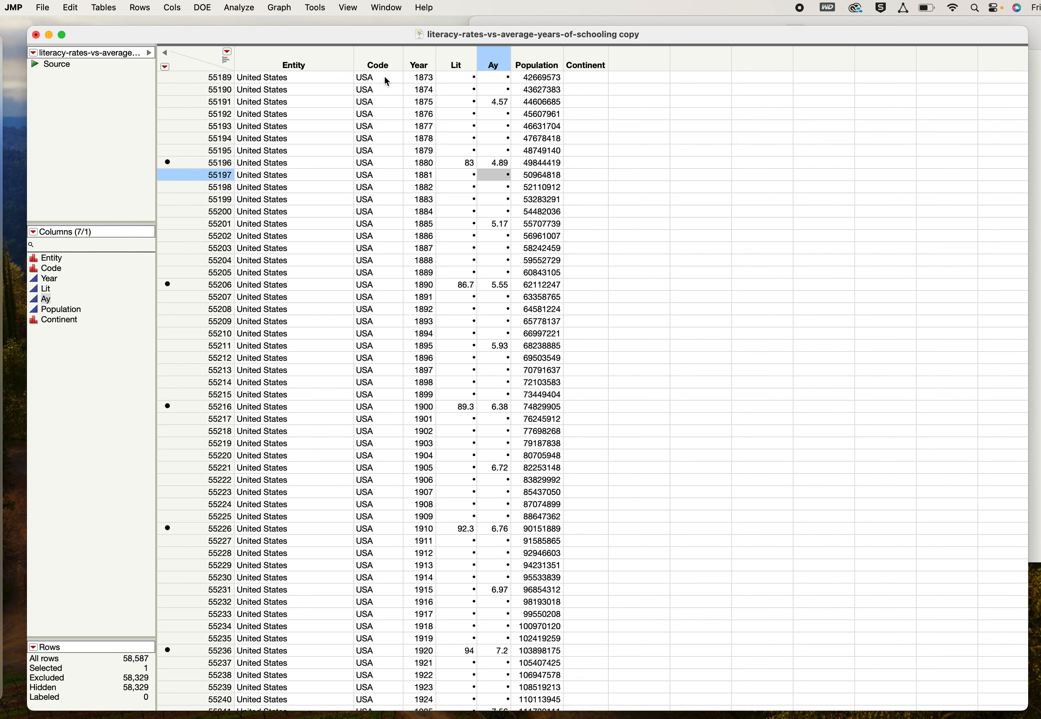
- Run a Distribution analysis with Year as the Y column
left_click(250, 6)
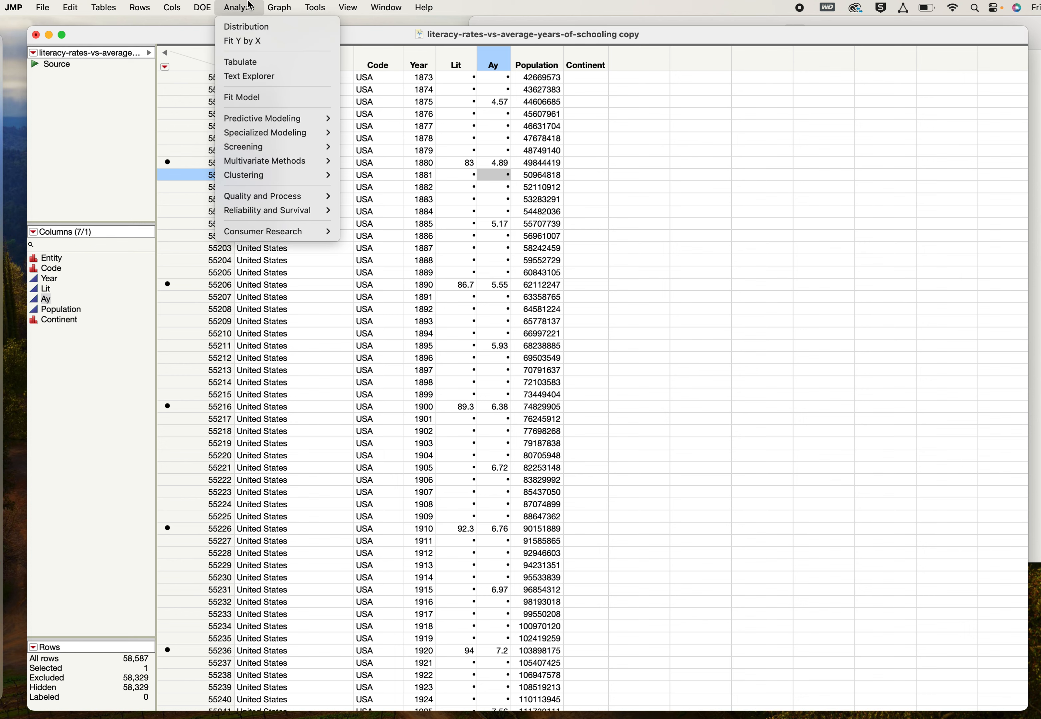
left_click(249, 6)
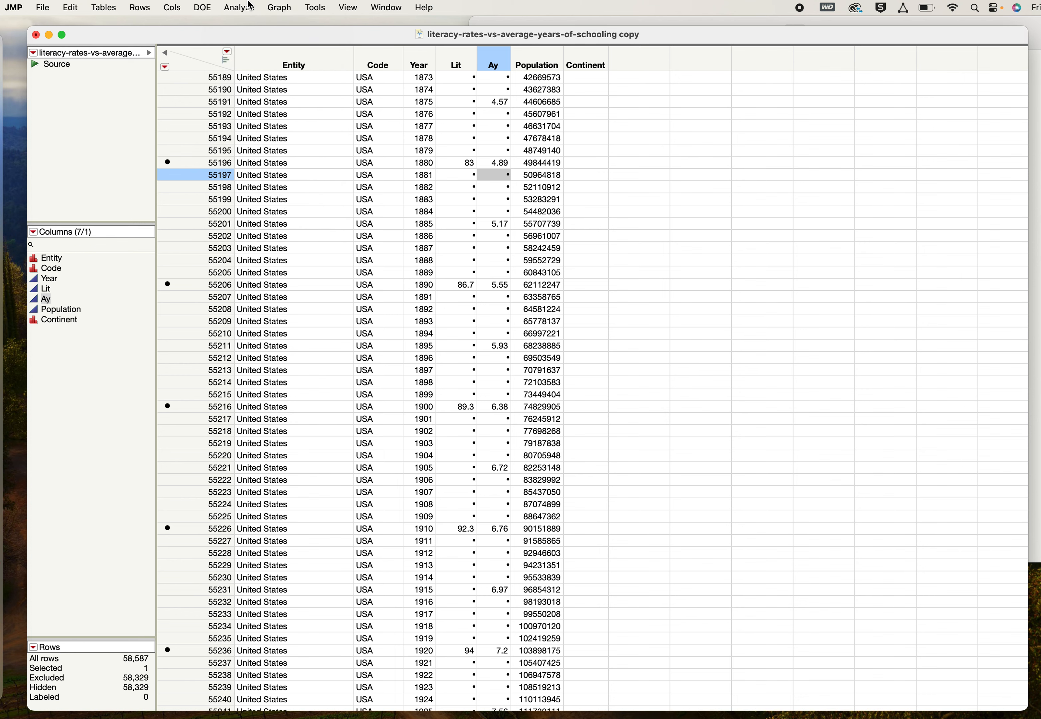
left_click(250, 6)
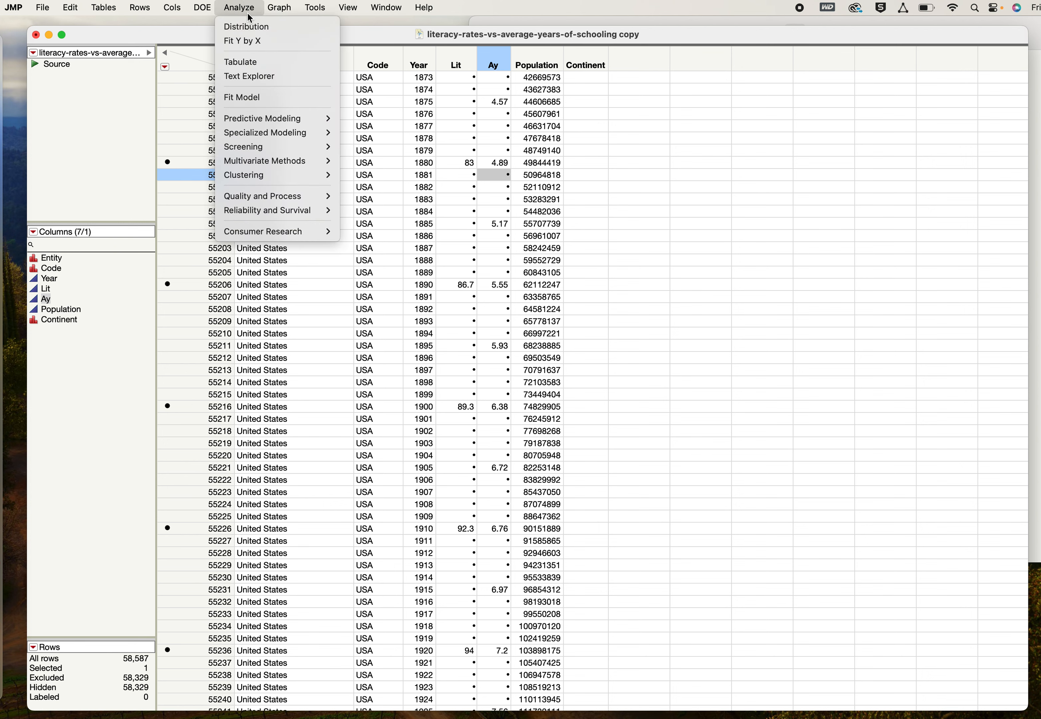
left_click(251, 28)
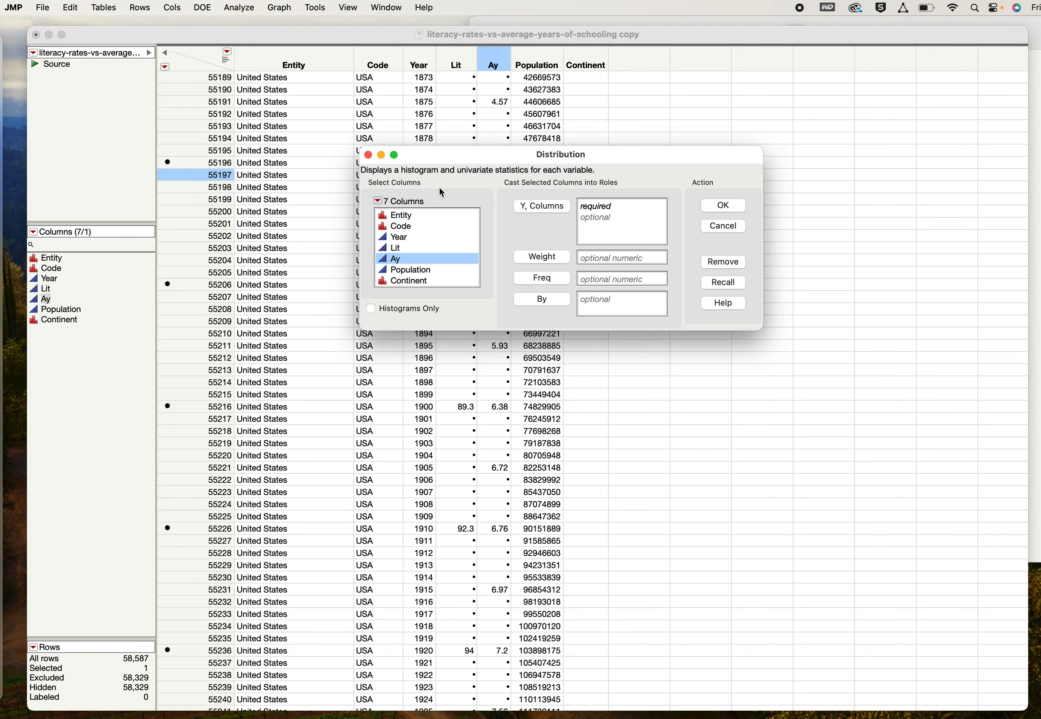
left_click(407, 239)
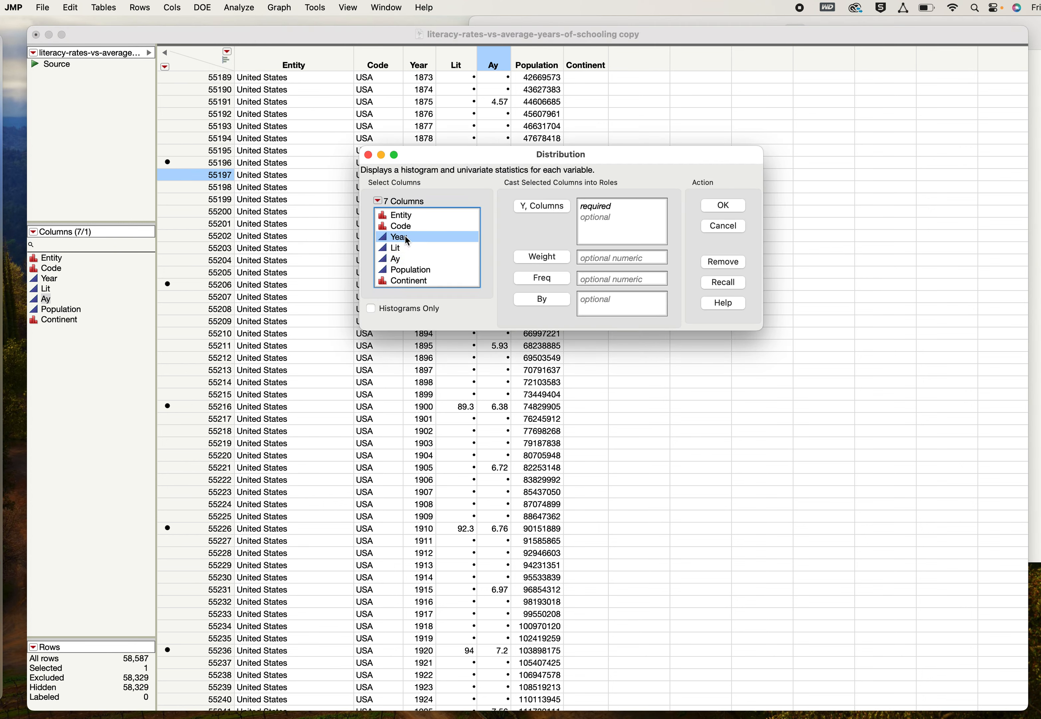
left_click(548, 210)
left_click(729, 208)
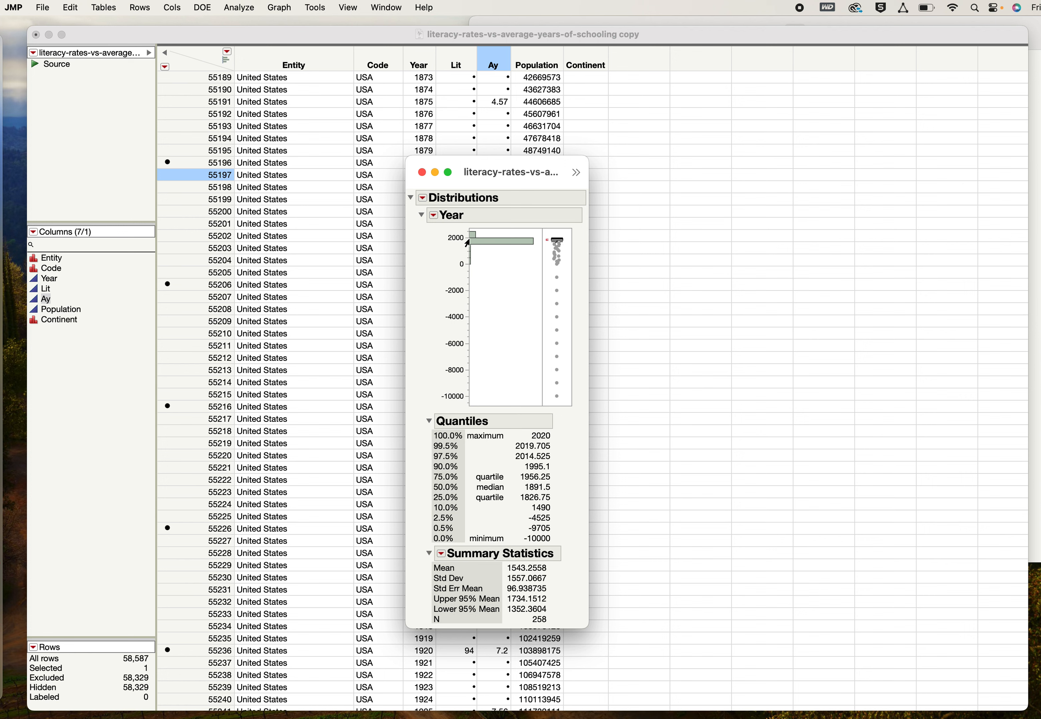
- Select the negative-year outliers in the Year box plot, locate their rows in the data table, and move the report off the table columns
mouse_move(468, 247)
left_click_drag(548, 274, 567, 408)
scroll(319, 235, "up", 7)
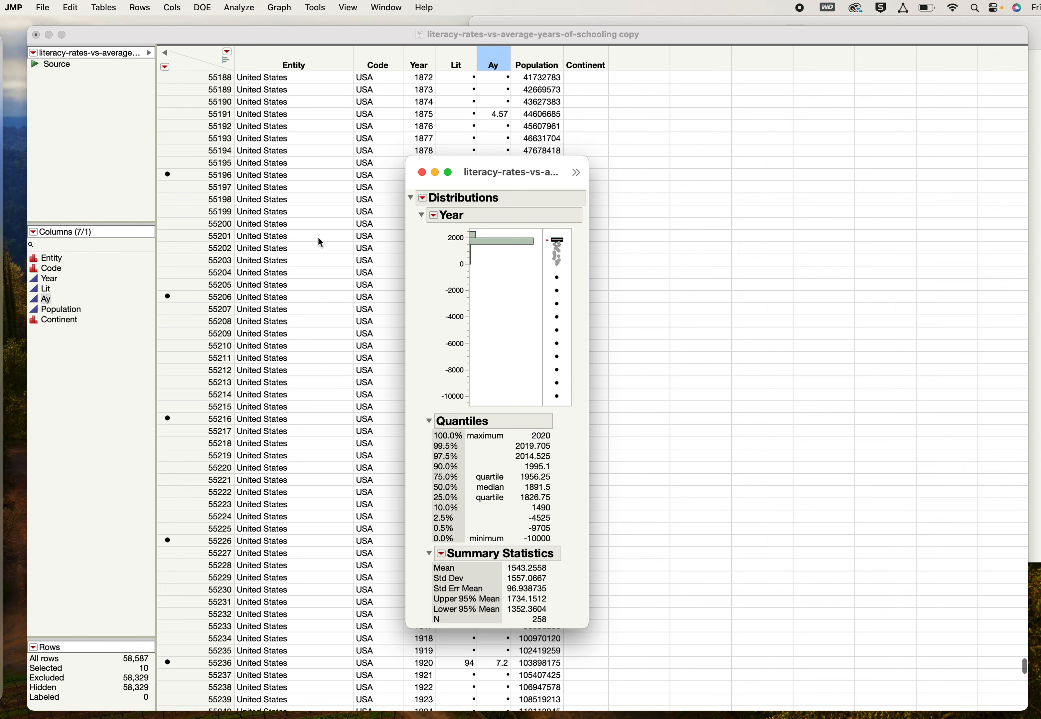
scroll(318, 236, "up", 15)
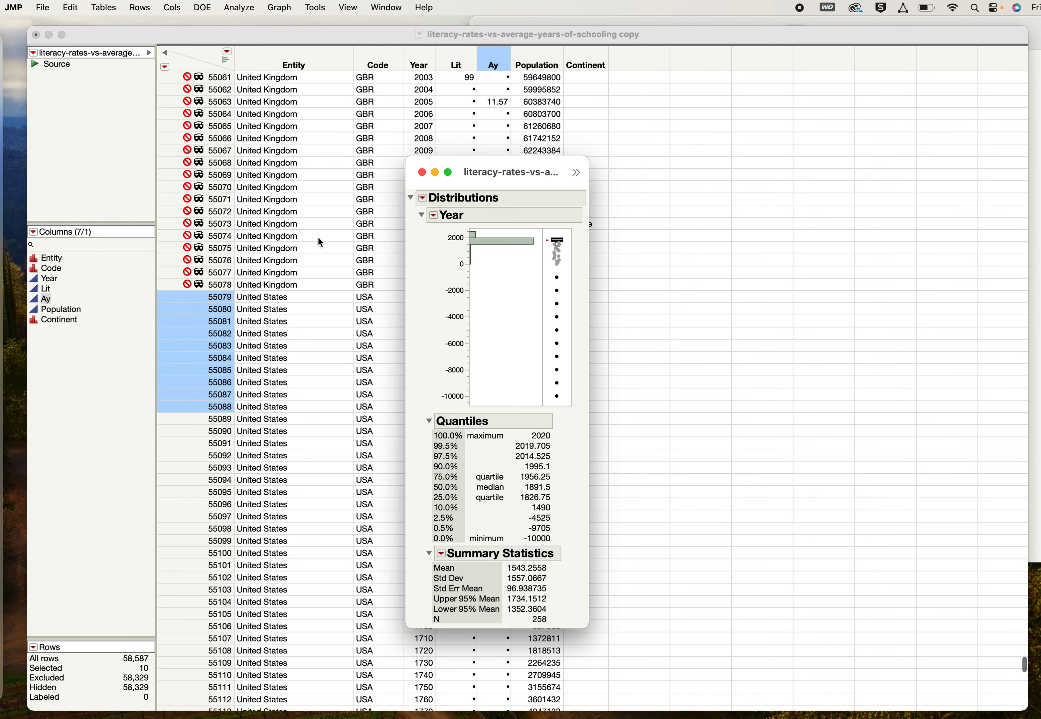
left_click_drag(461, 163, 741, 181)
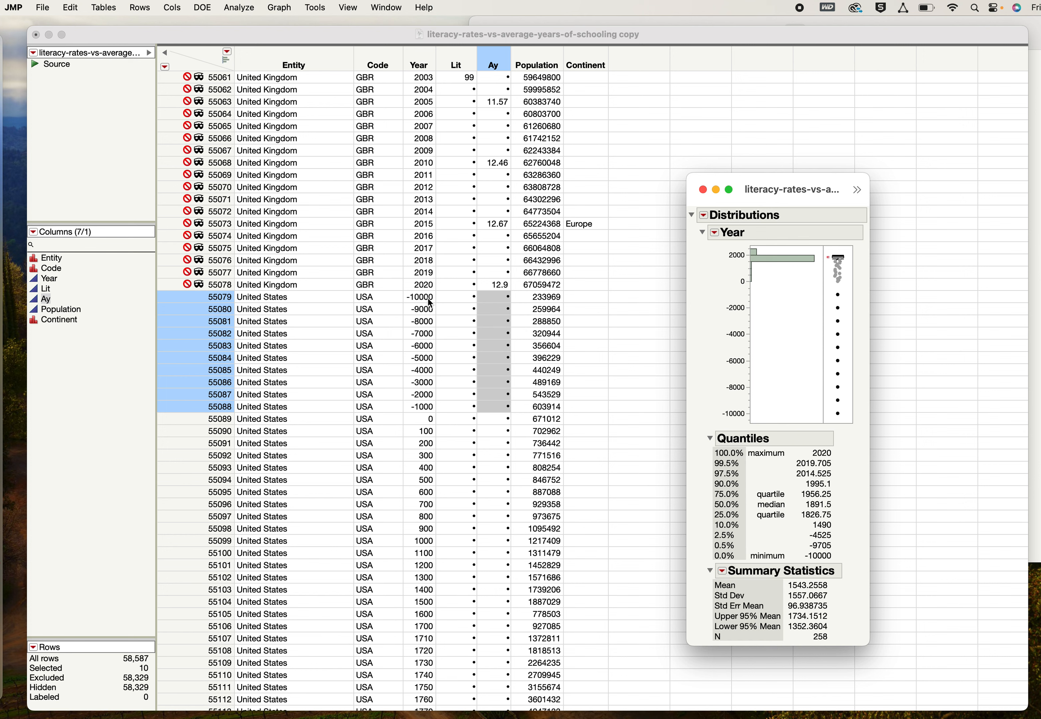
- Hide and exclude the United States rows from year -10000 through 1780 (rows 55079 to 55114)
left_click(200, 293)
left_click(187, 297)
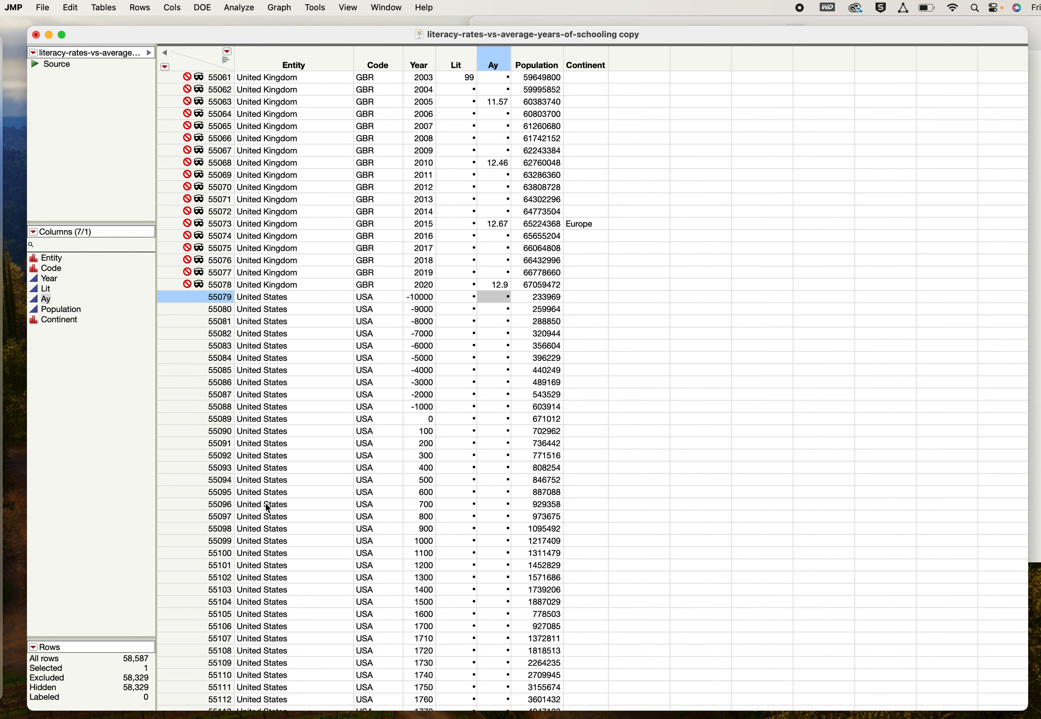
scroll(265, 553, "down", 3)
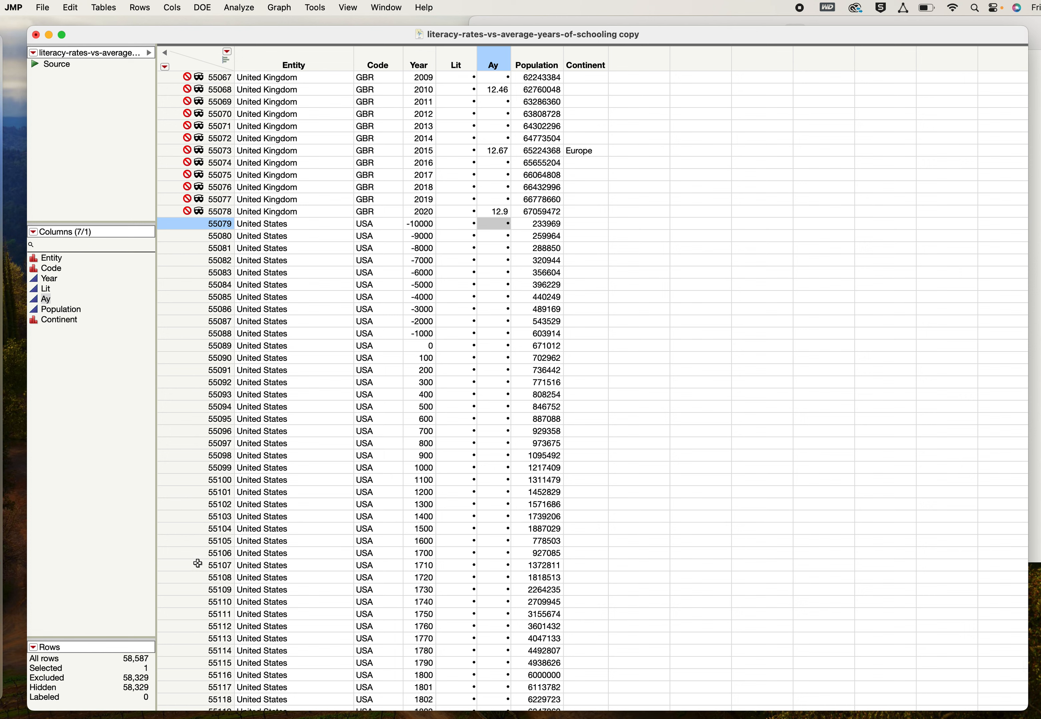
left_click(194, 540, "shift")
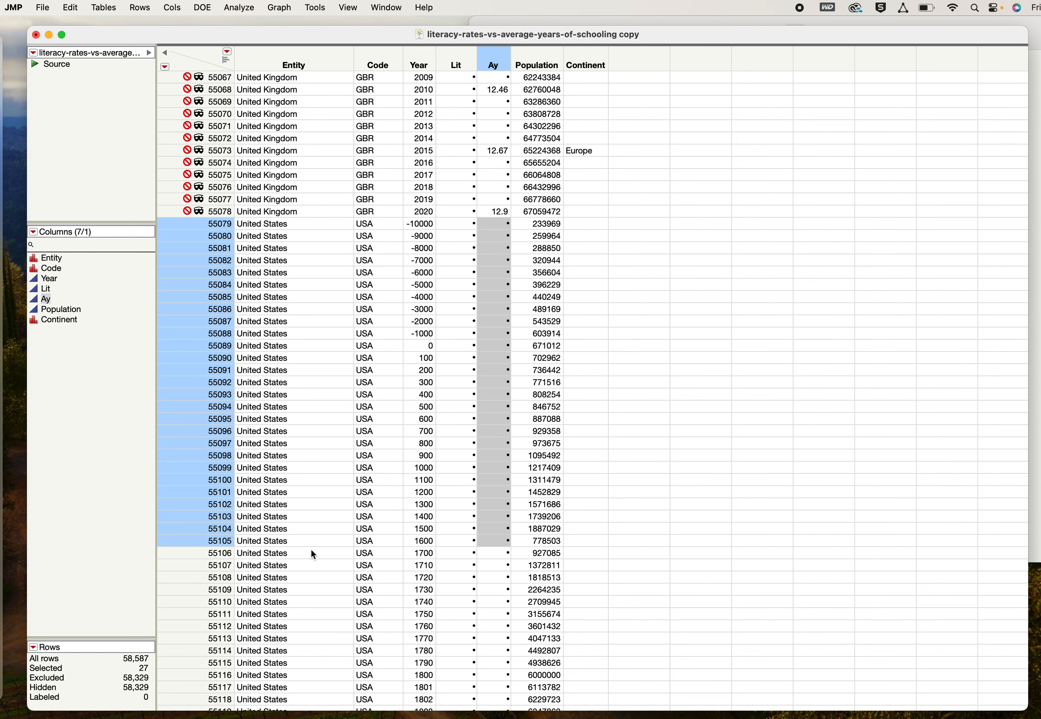
scroll(398, 566, "down", 5)
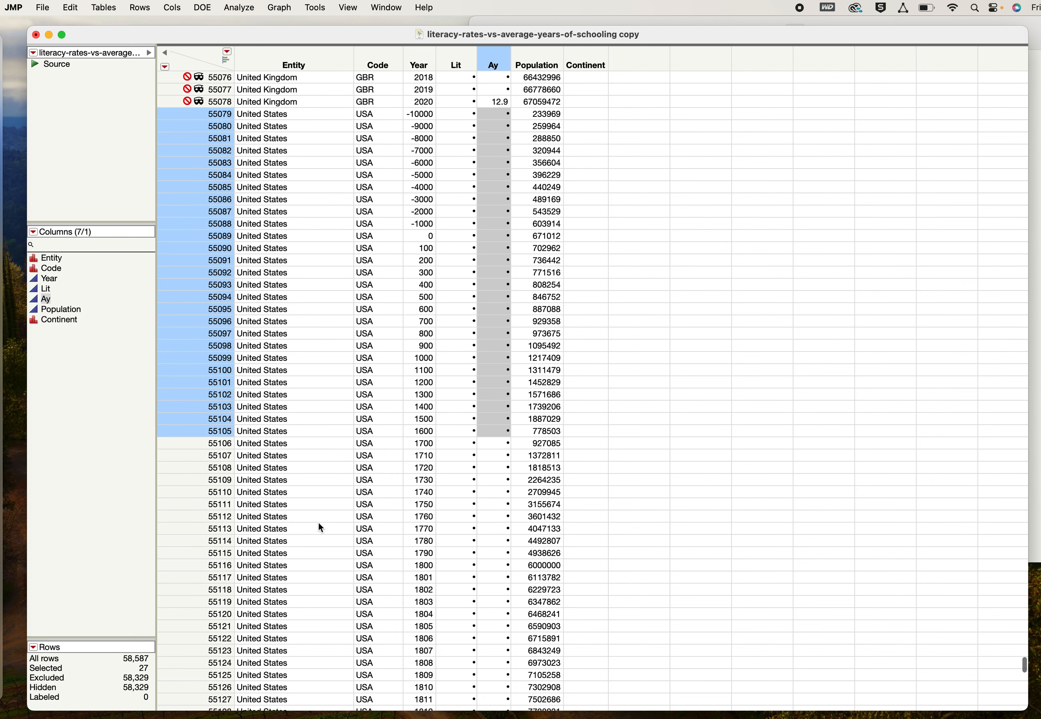
left_click(200, 553, "shift")
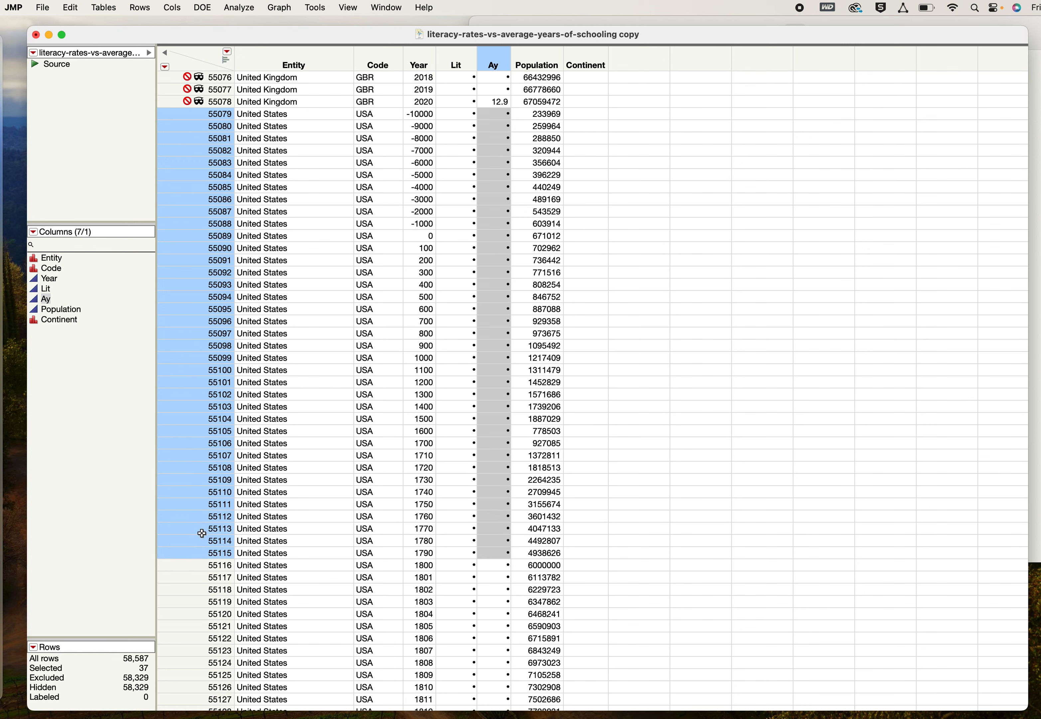
left_click(200, 538, "shift")
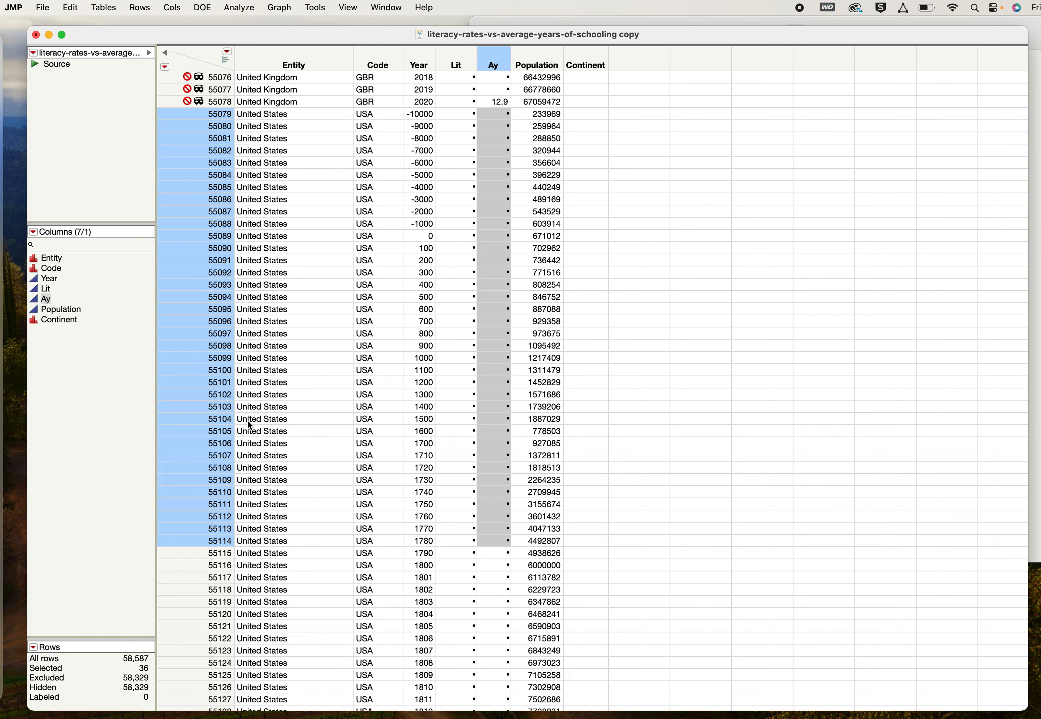
left_click(141, 8)
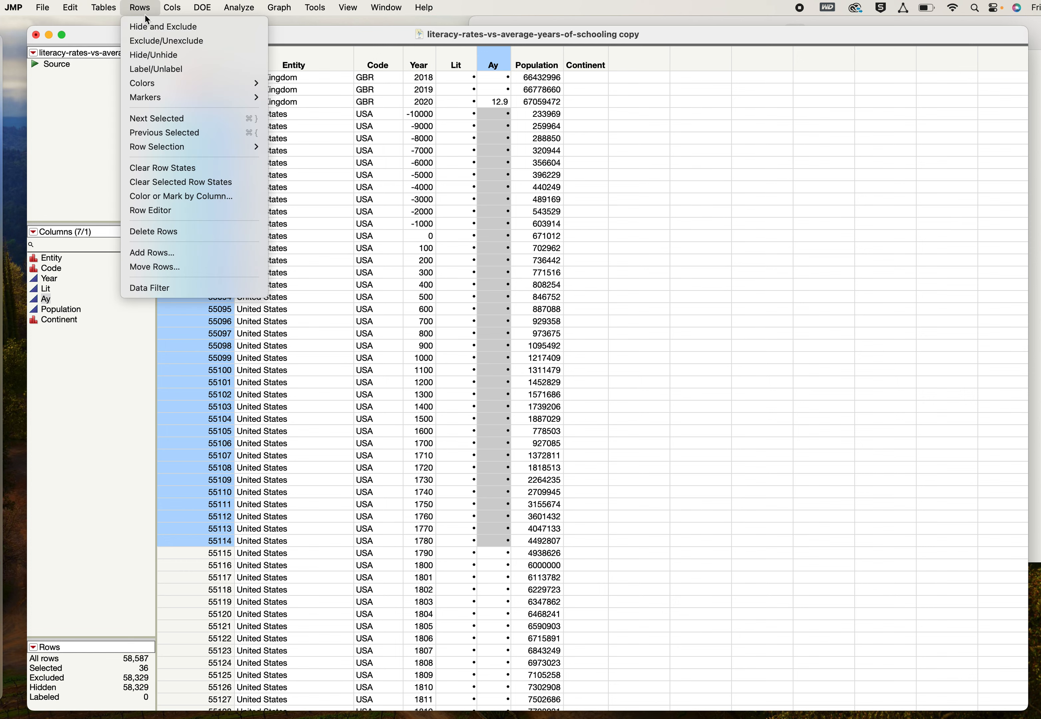
left_click(151, 28)
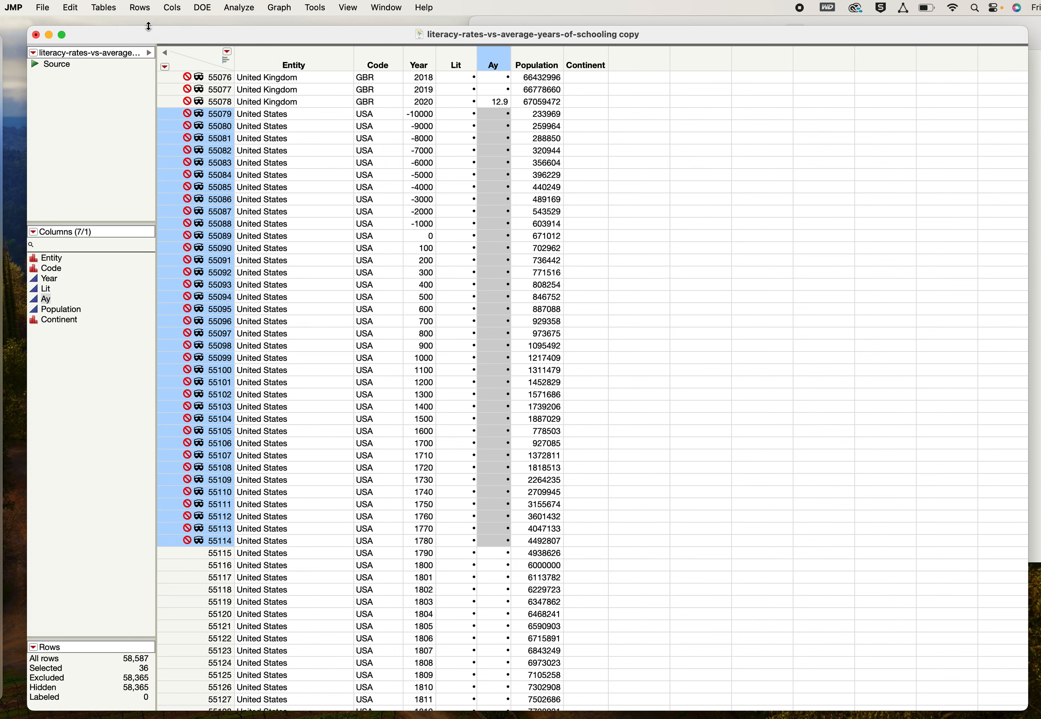
- Run a new Distribution analysis on the remaining United States rows with Year as the Y column
left_click(241, 7)
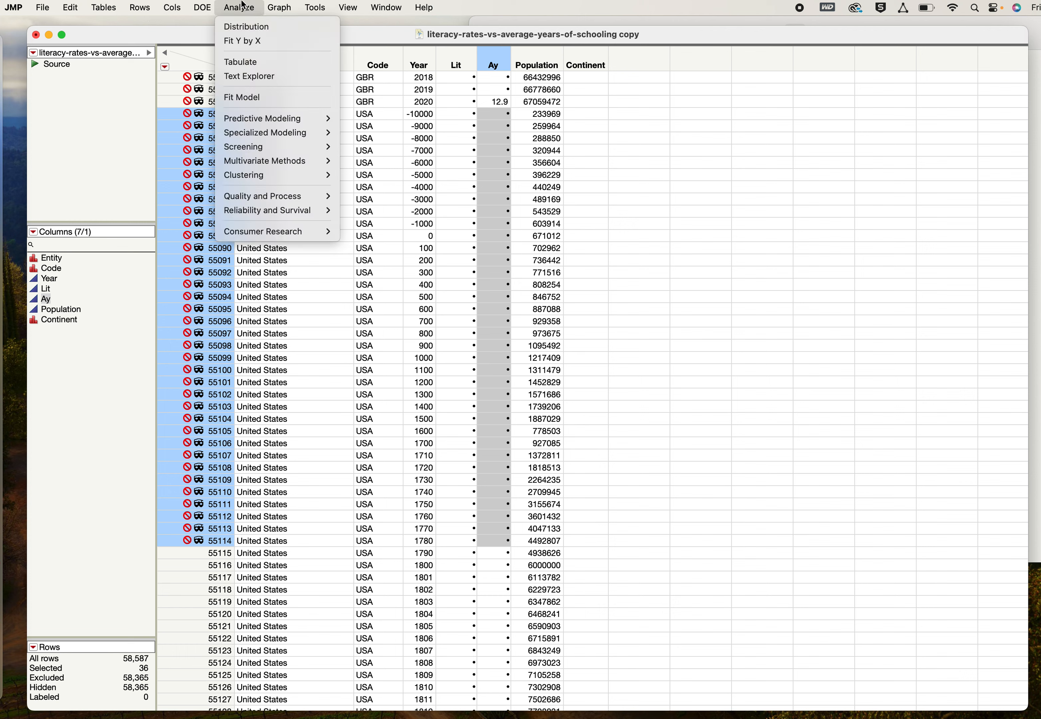
left_click(246, 27)
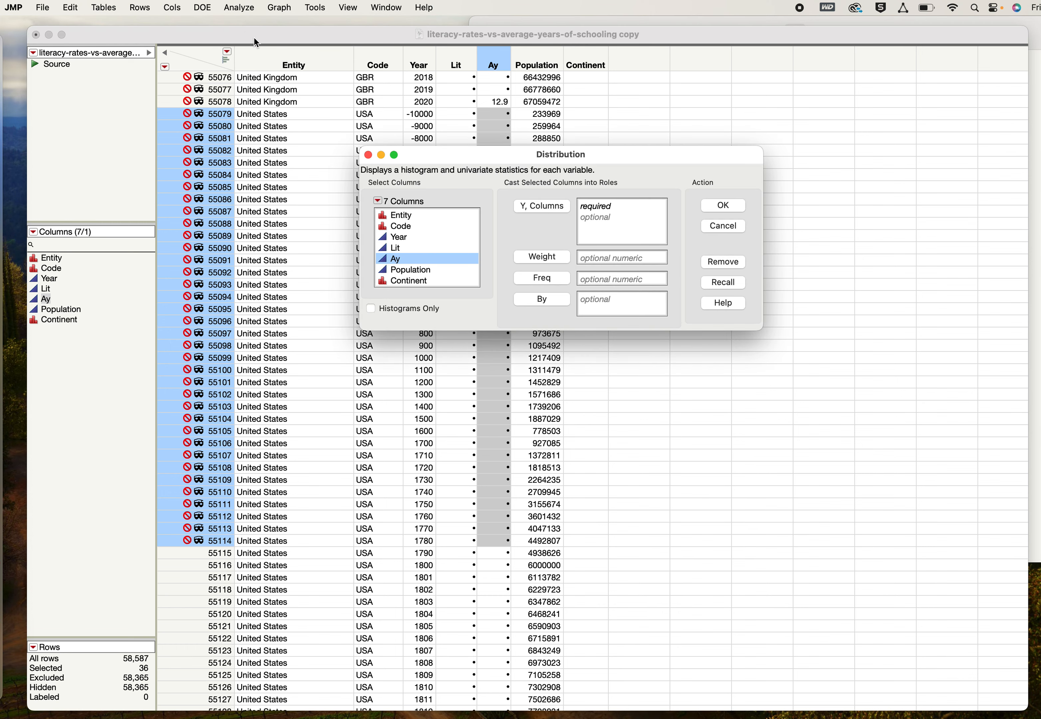
left_click(410, 235)
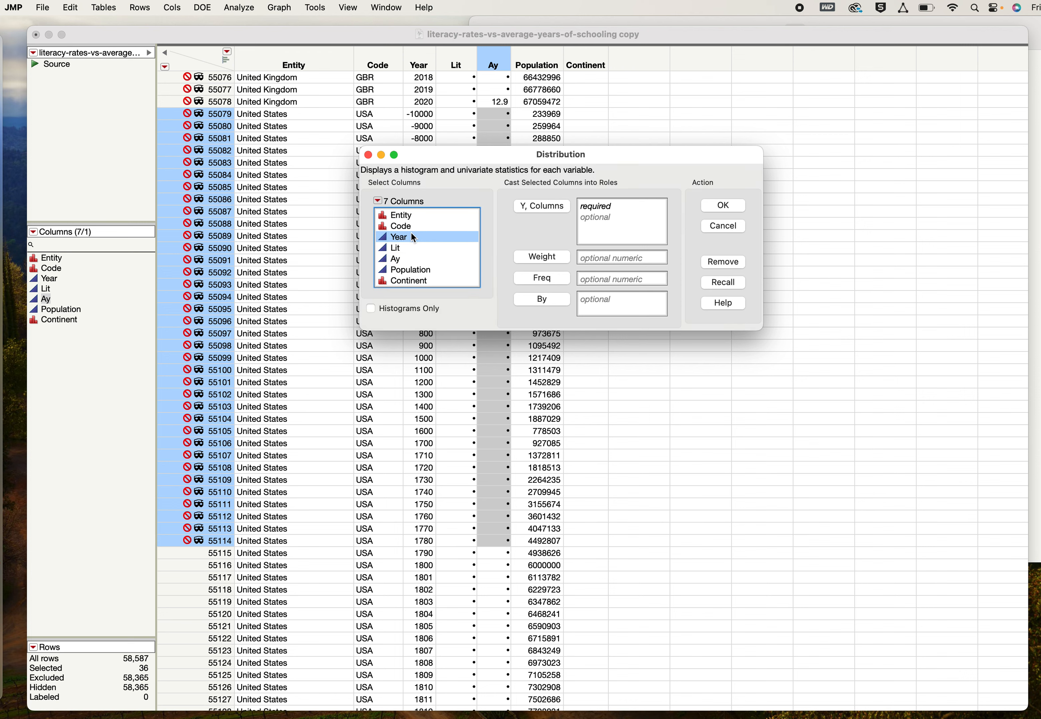
left_click(550, 205)
left_click(720, 207)
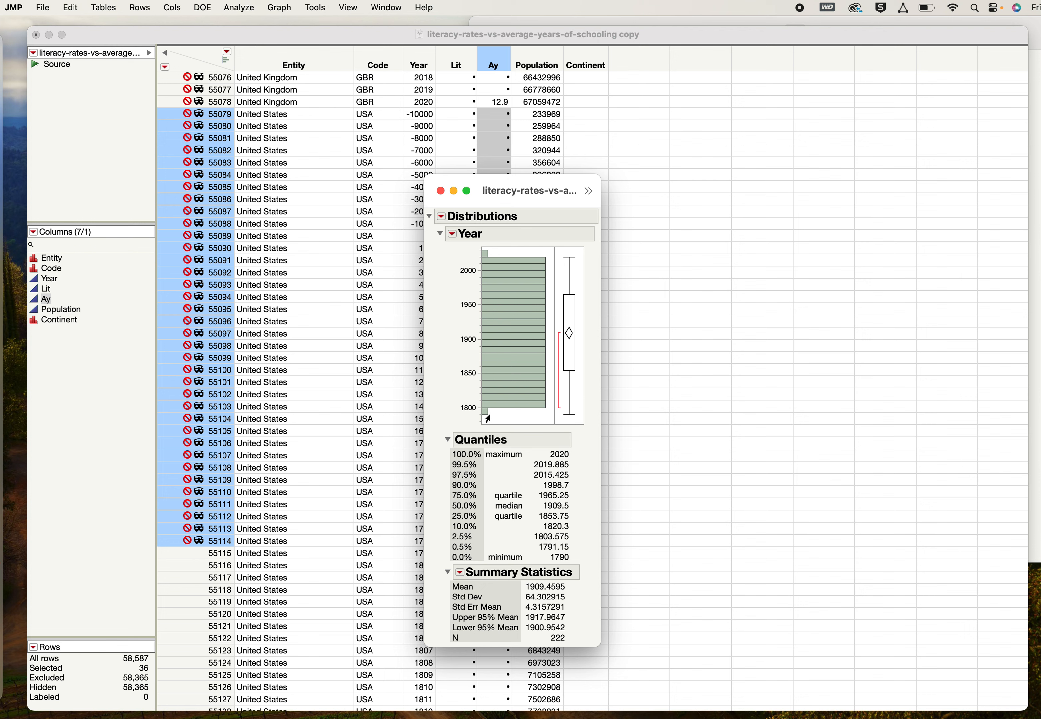
- Select the uppermost bar of the Year histogram, locate its row in the data table, and move the report aside to inspect that row
left_click(485, 254)
scroll(706, 389, "down", 20)
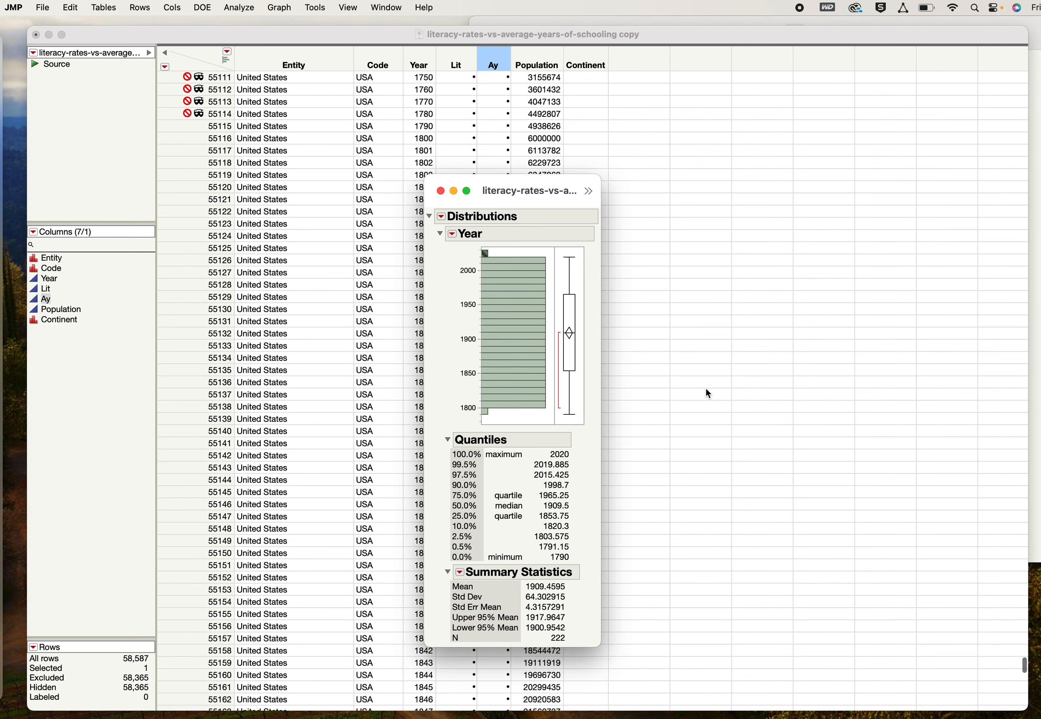
scroll(706, 390, "down", 6)
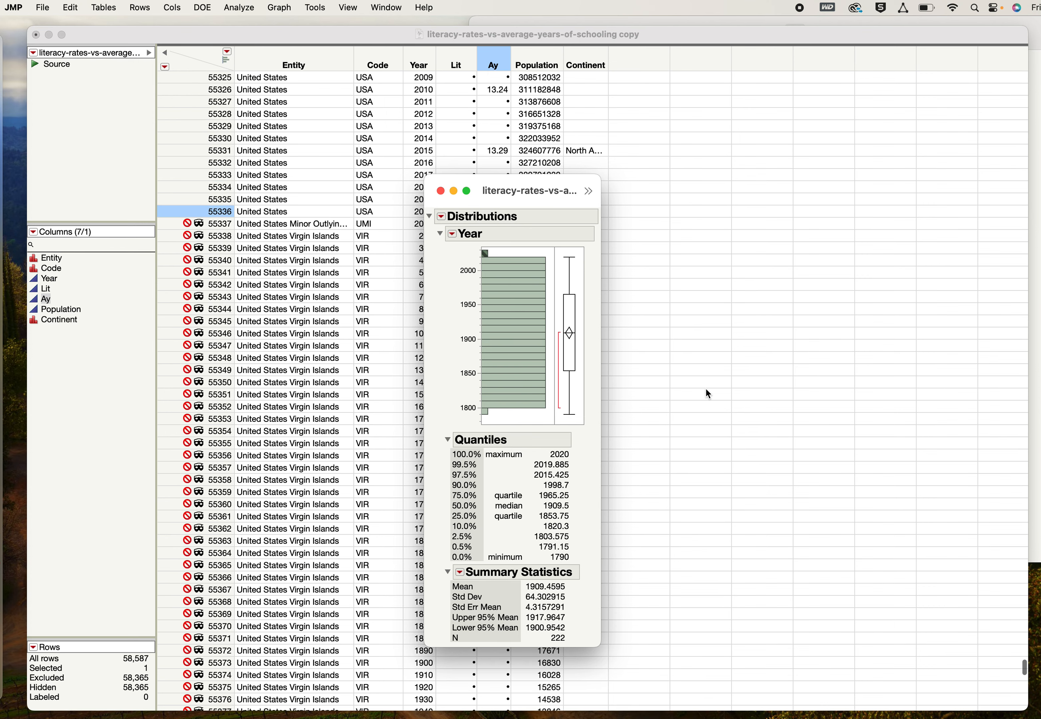
left_click_drag(476, 179, 638, 173)
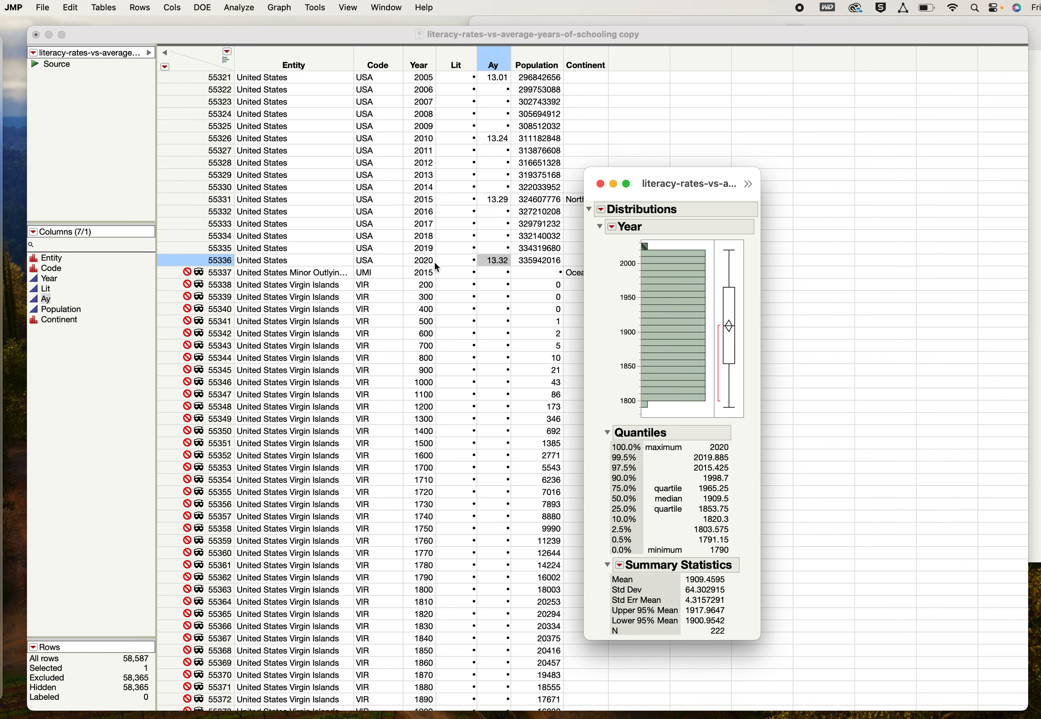
left_click_drag(633, 180, 396, 150)
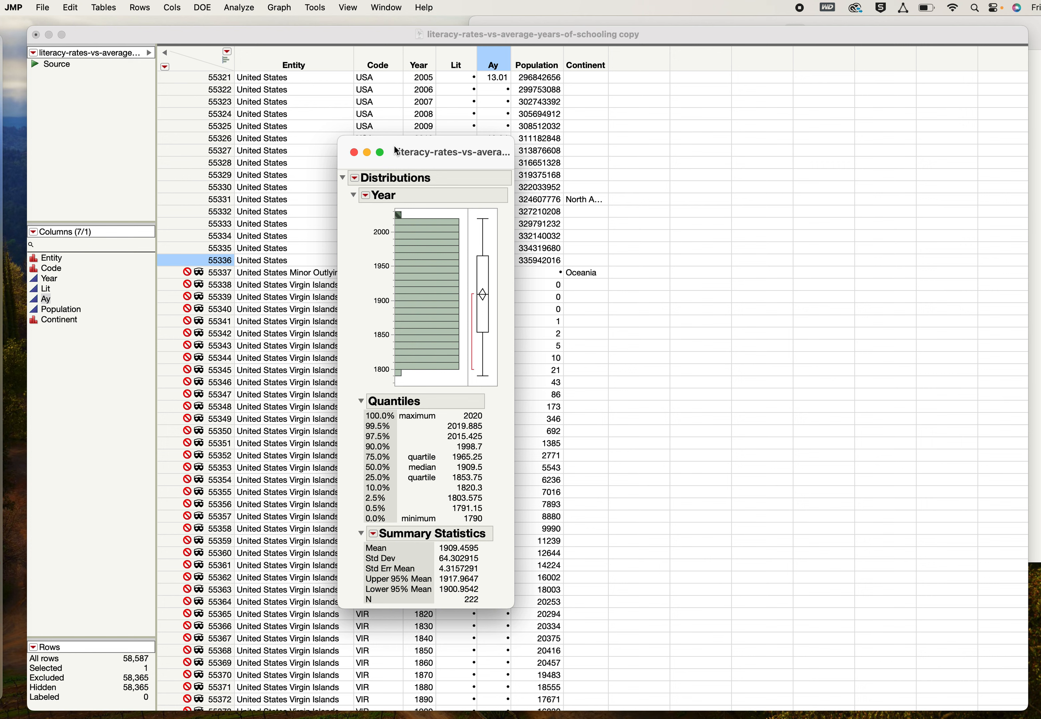
left_click(139, 8)
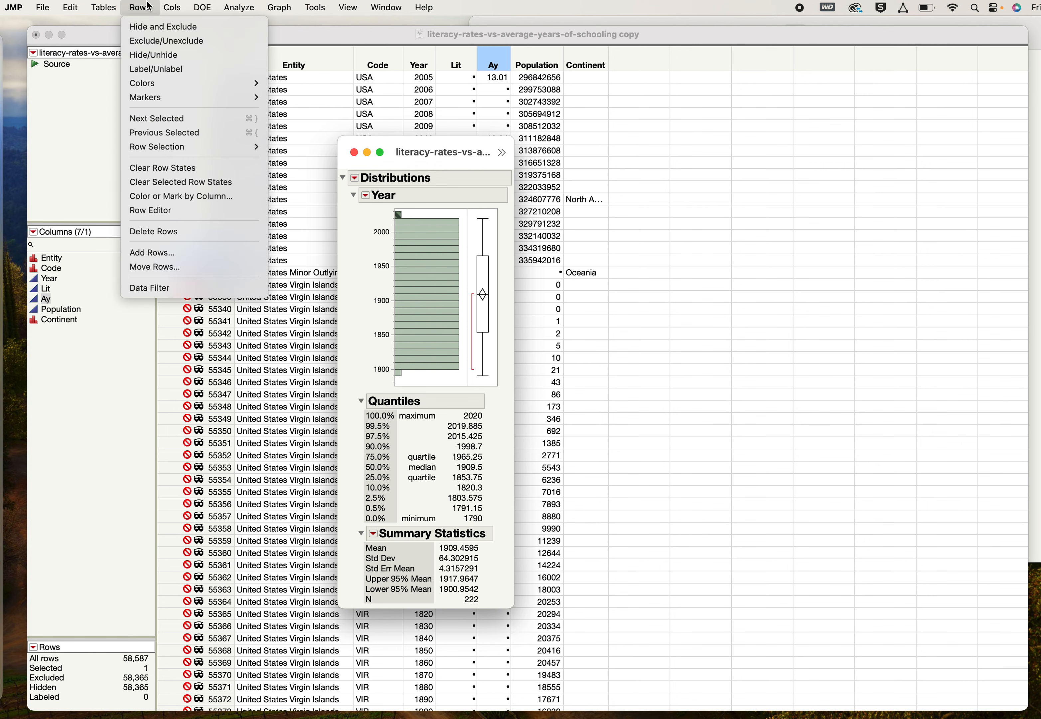
left_click(150, 7)
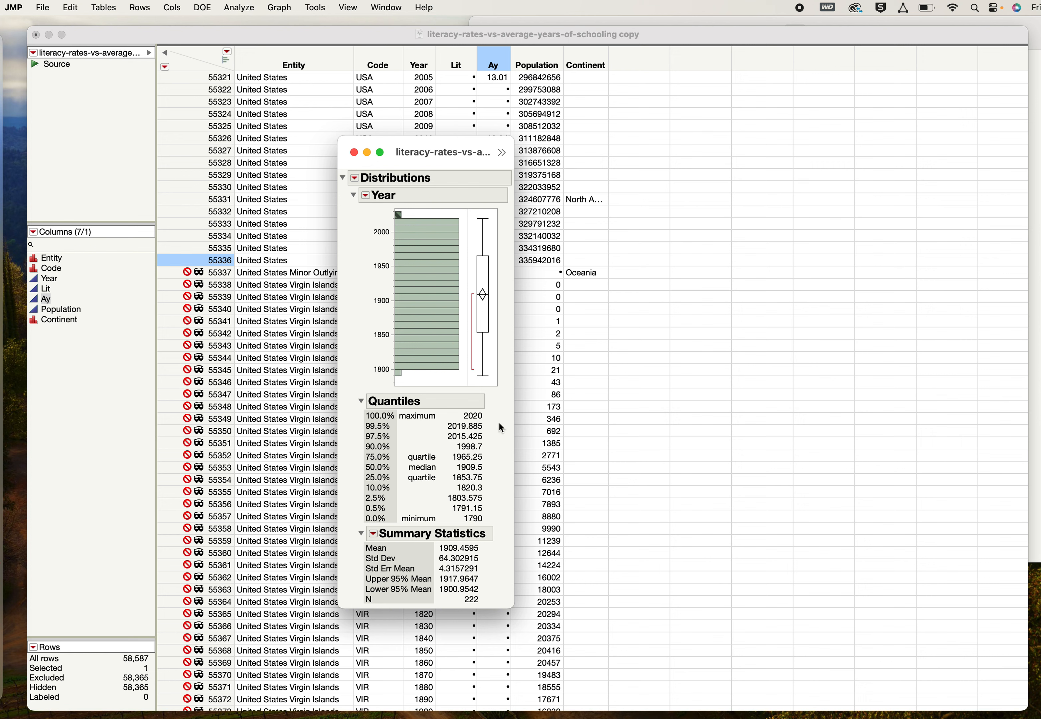
- Run a Distribution analysis with Lit as the Y column
left_click(245, 7)
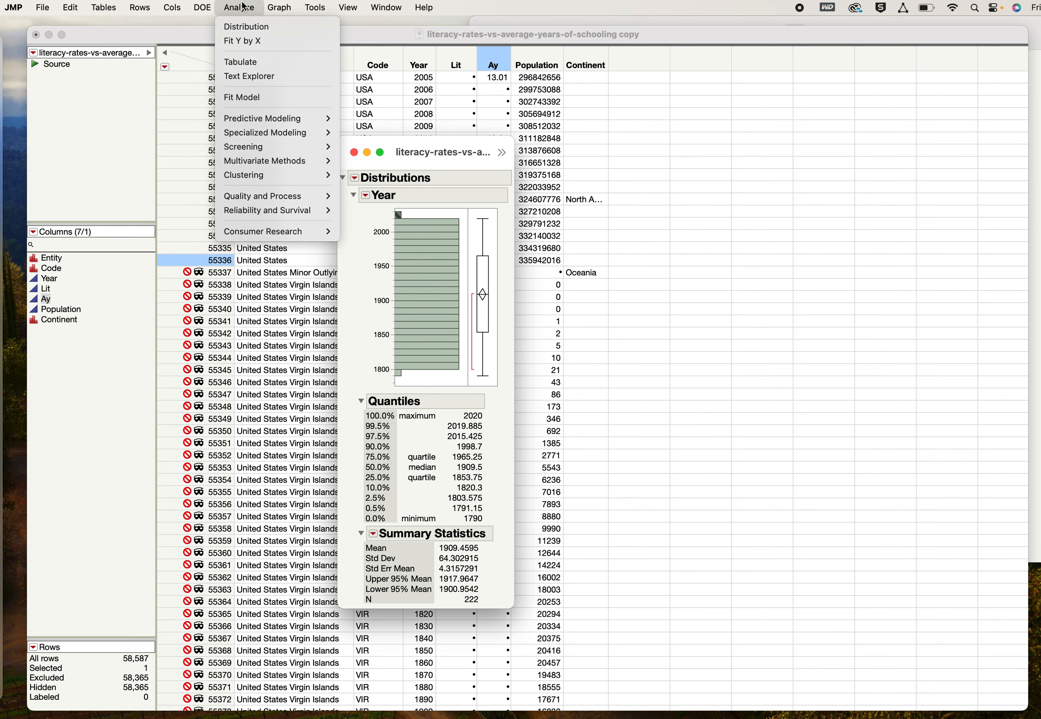
left_click(244, 29)
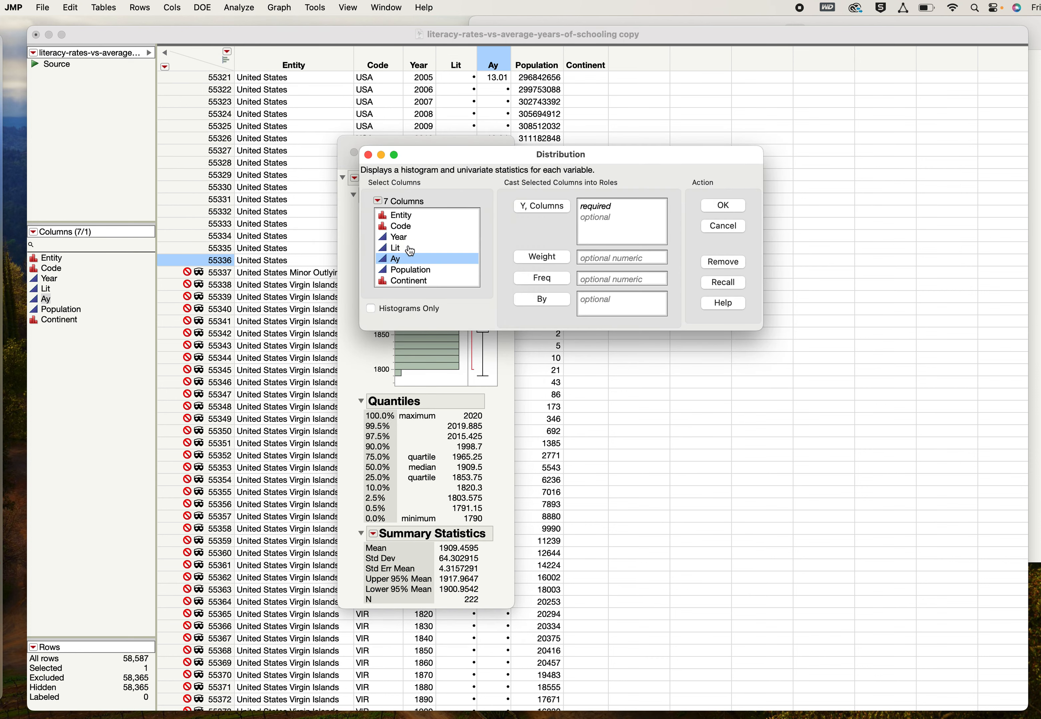
left_click(410, 248)
left_click(544, 207)
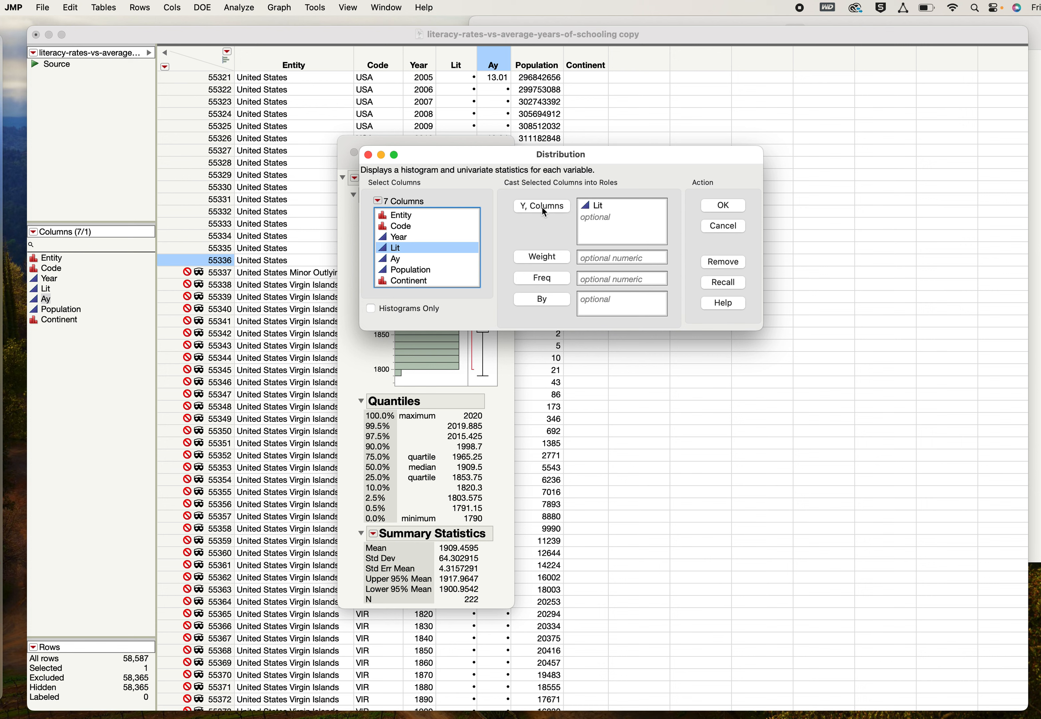
left_click(725, 207)
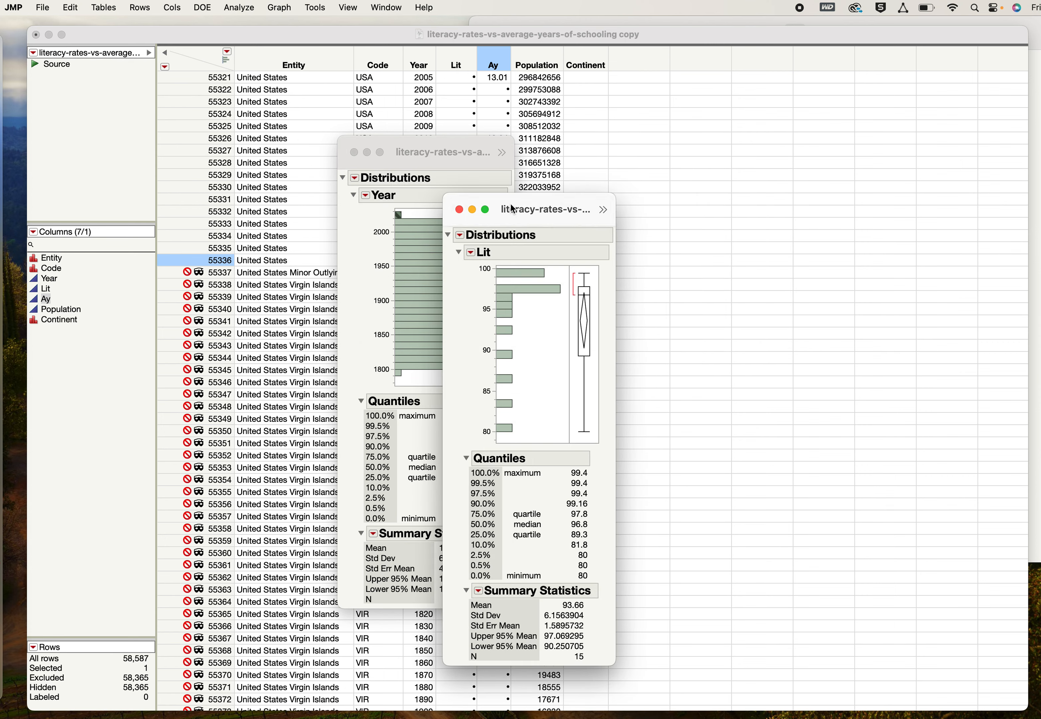
- Examine the mean, standard deviation and N in the Lit report, and close the Lit and newest Year distribution reports
left_click_drag(506, 207, 251, 80)
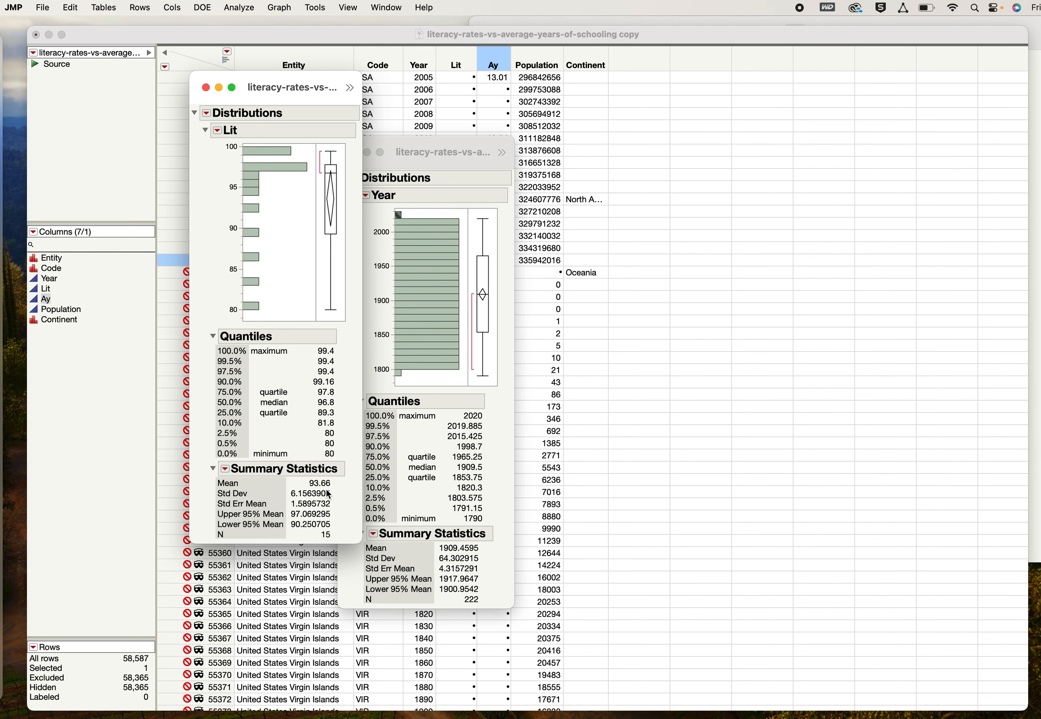
mouse_move(330, 489)
mouse_move(320, 492)
mouse_move(323, 532)
left_click(206, 88)
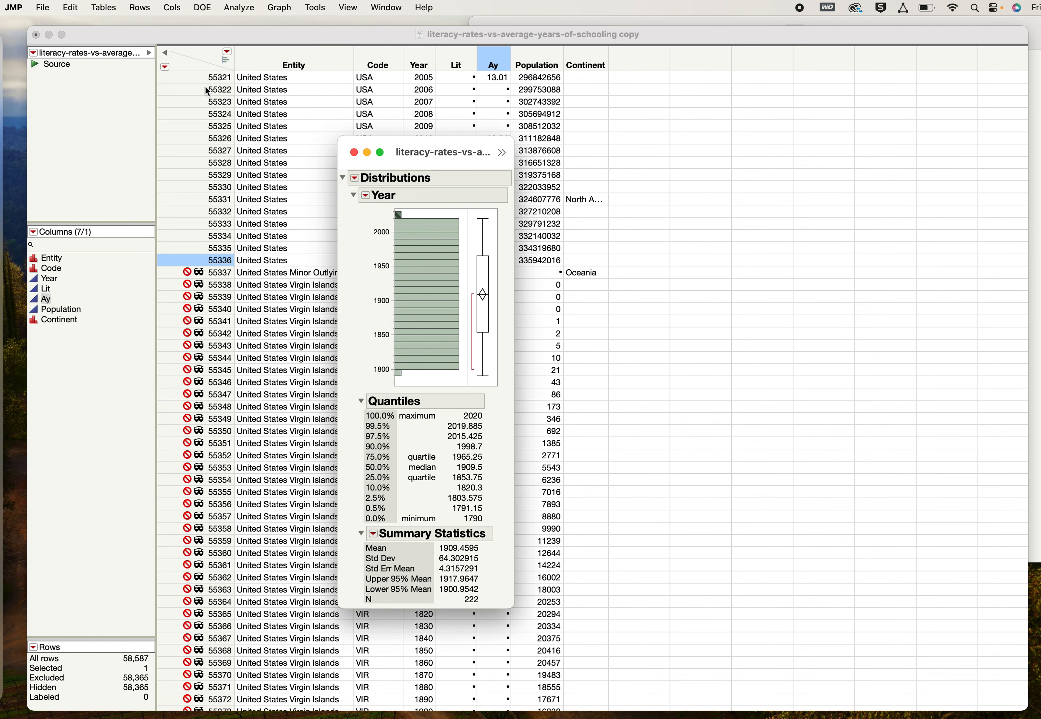
left_click(353, 153)
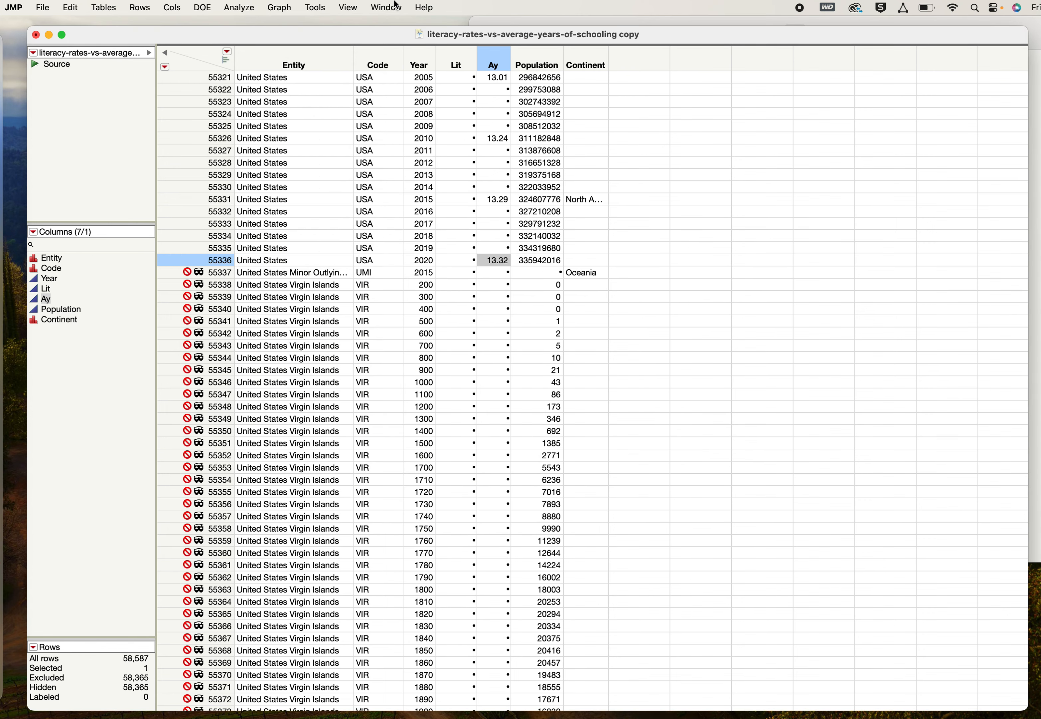
- Bring the existing Fit Y by X report of Lit by Ay to the front
left_click(386, 8)
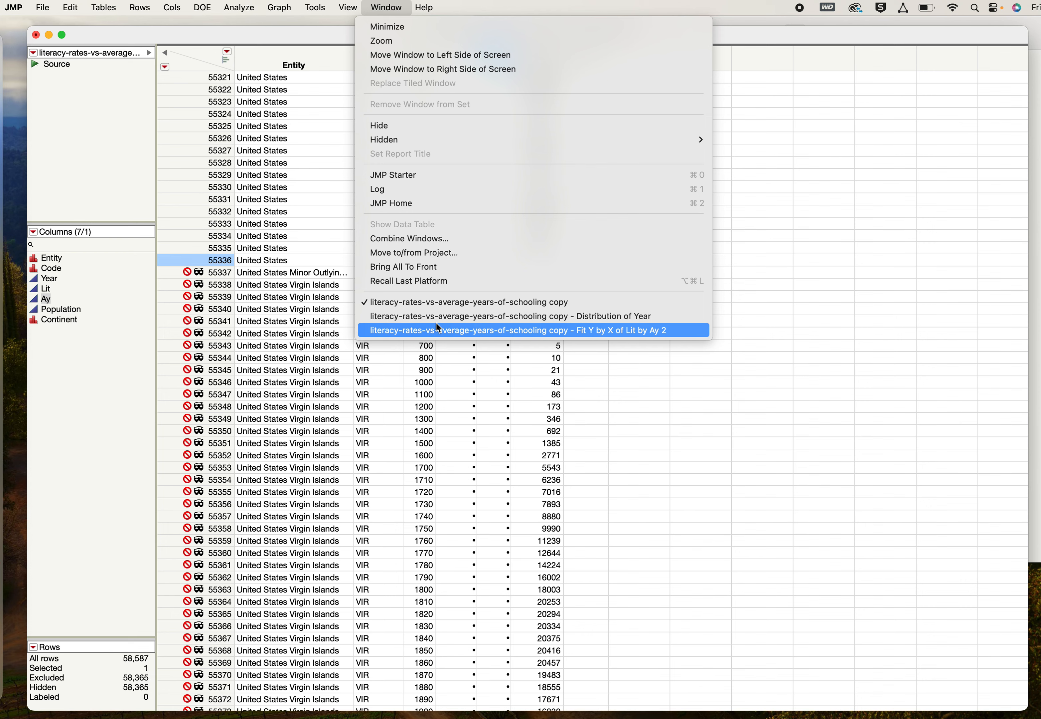
left_click(434, 319)
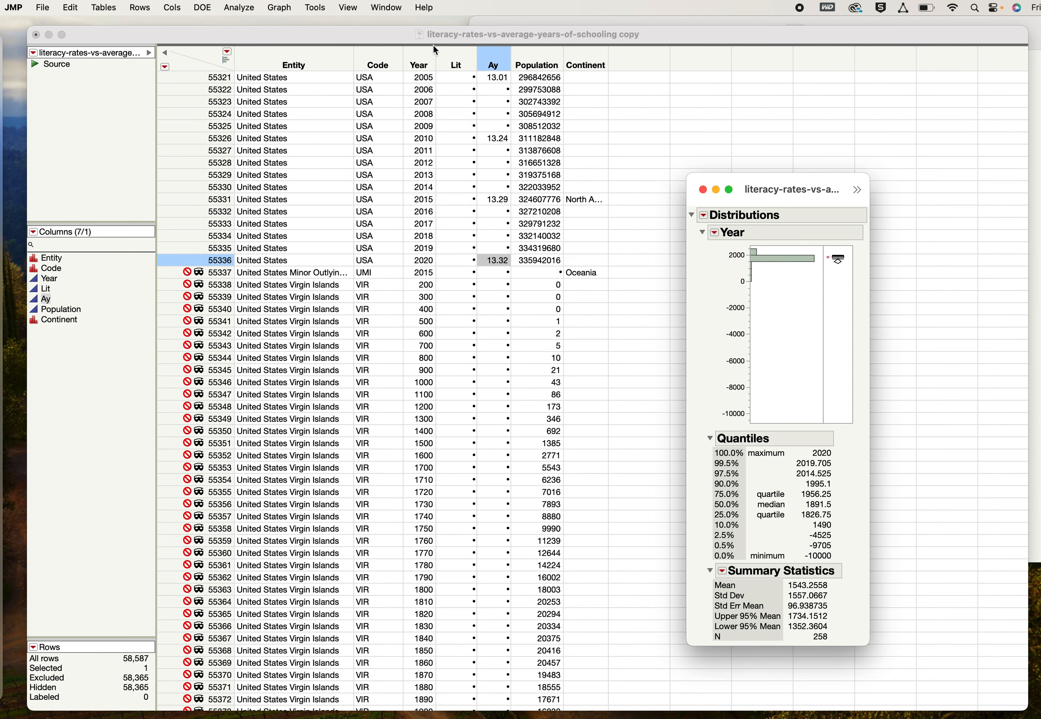
left_click(386, 7)
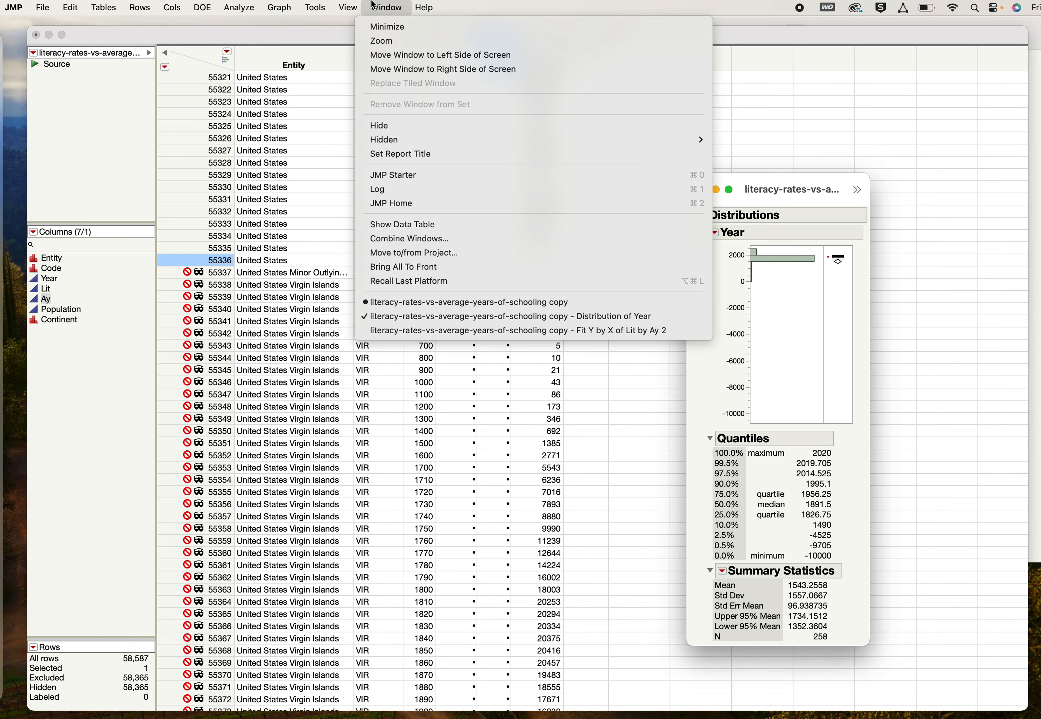
left_click(410, 329)
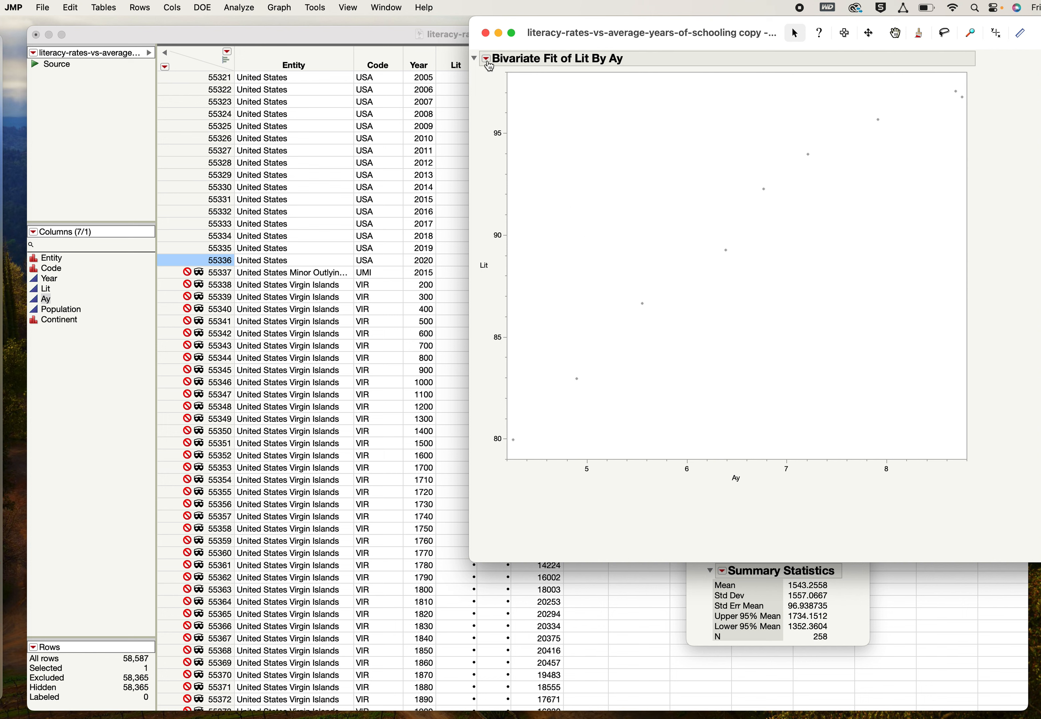
- Fit a cubic polynomial (degree 3) to the Bivariate Fit of Lit By Ay plot
left_click(487, 59)
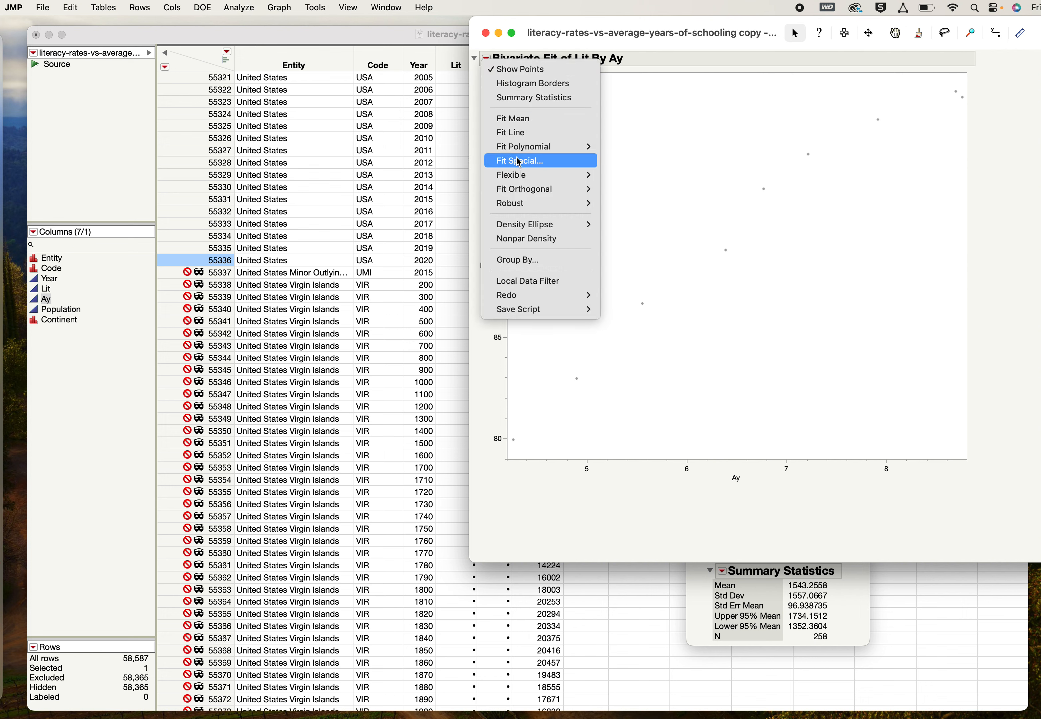
mouse_move(519, 153)
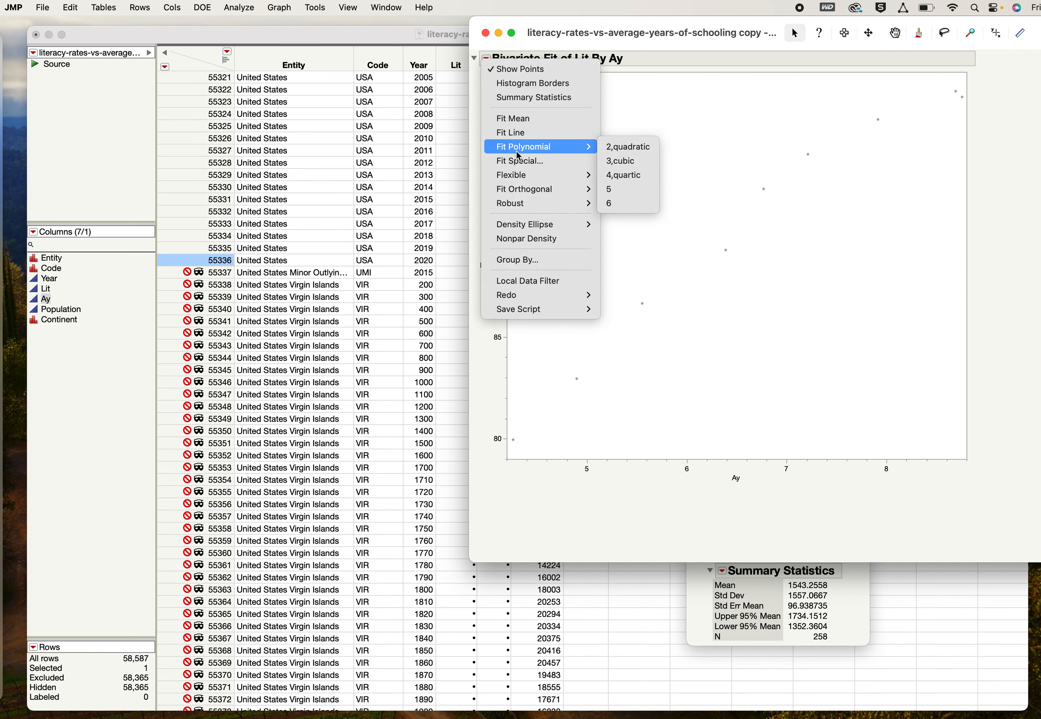
left_click(634, 160)
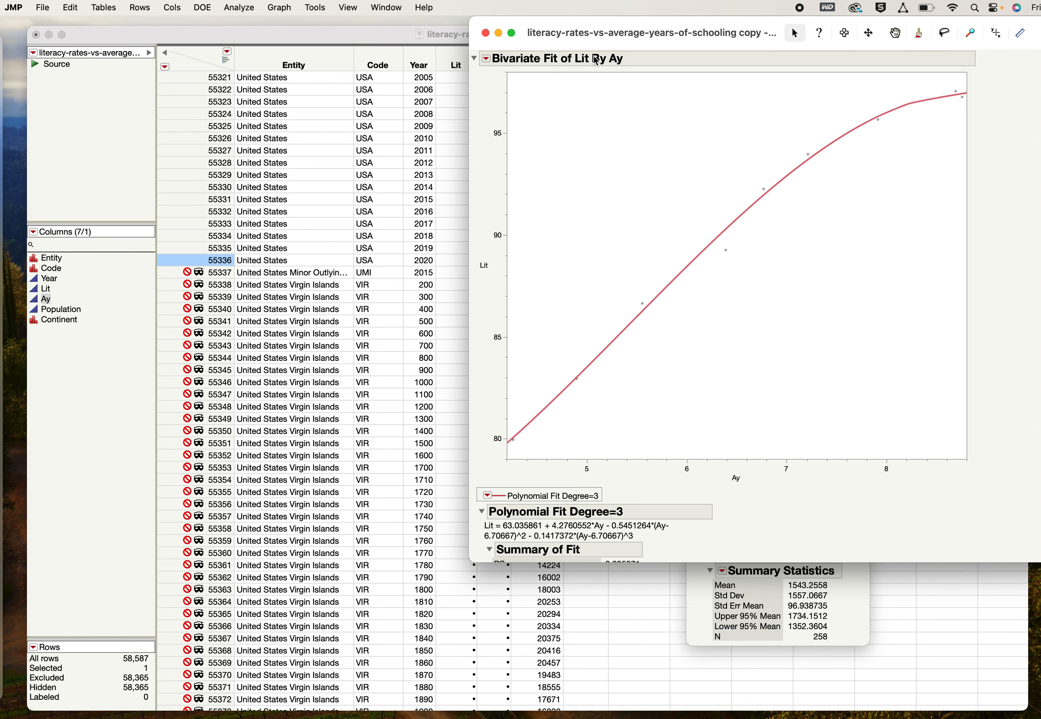